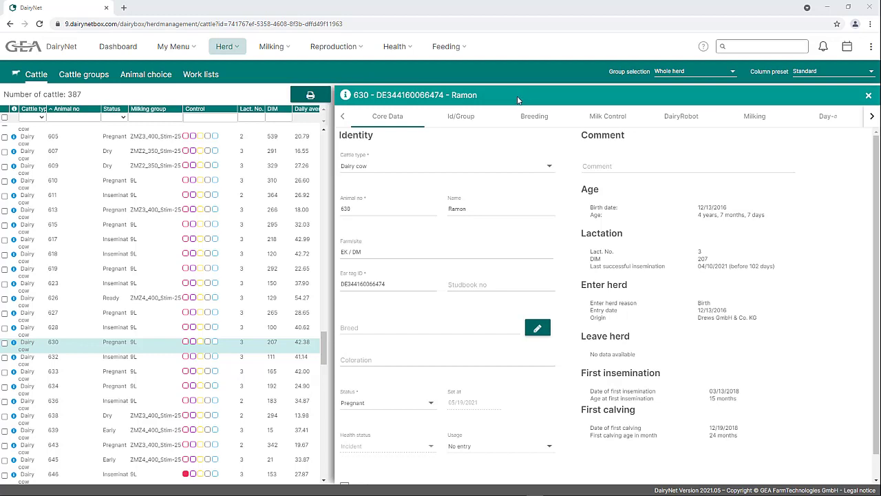
Step: View the Cattle Info Page of animal no 630 from the cattle list, and close it after reading
{"action": "left_click", "coordinate": [227, 49]}
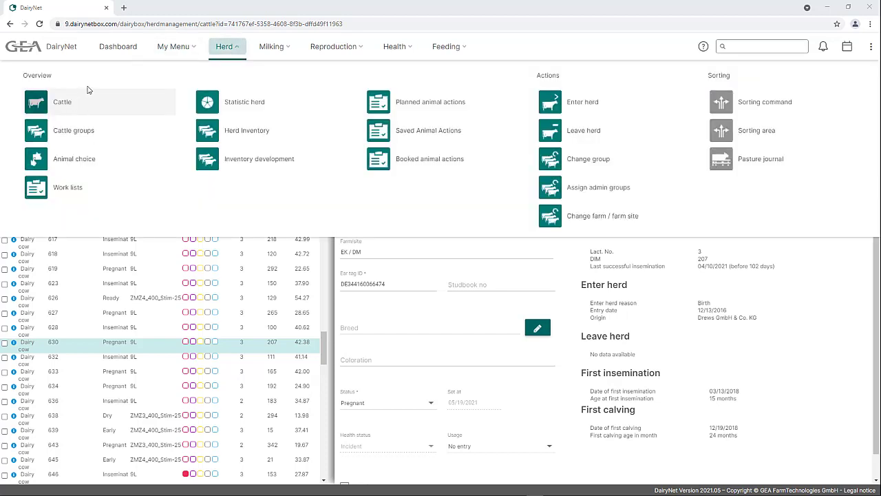
{"action": "left_click", "coordinate": [228, 48]}
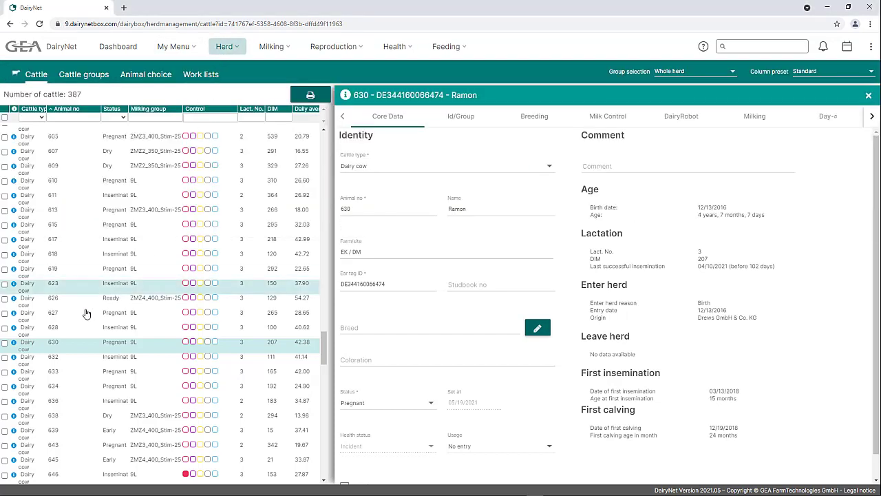
{"action": "left_click", "coordinate": [13, 342]}
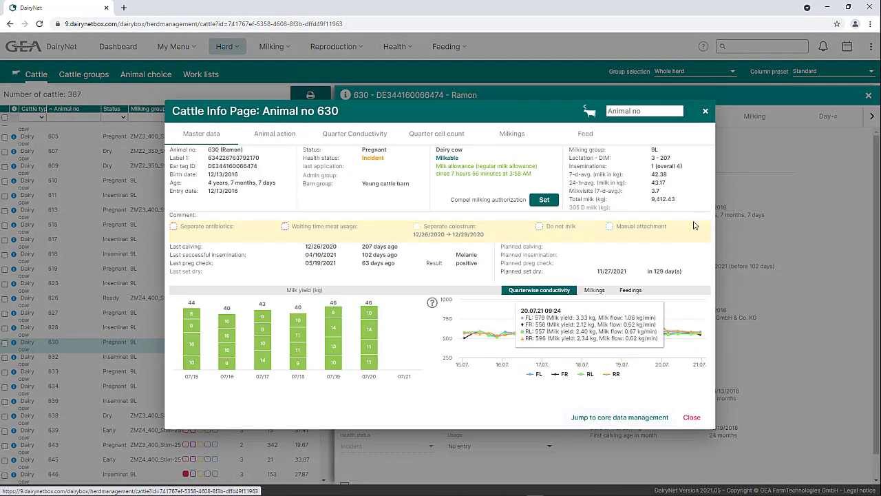
{"action": "left_click", "coordinate": [705, 111]}
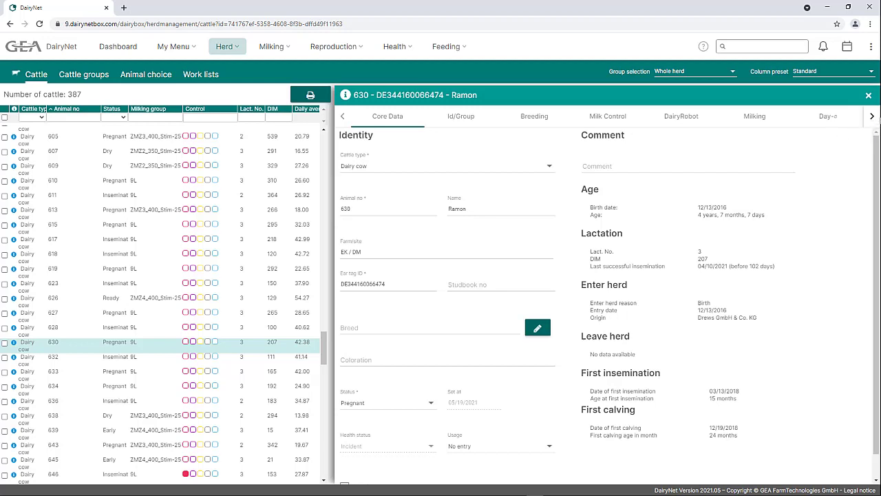
Step: Look through all data categories available in the record of animal 630, from Core Data to Attentions and back
{"action": "left_click", "coordinate": [875, 119]}
{"action": "left_click", "coordinate": [874, 118]}
{"action": "left_click", "coordinate": [874, 118]}
{"action": "left_click", "coordinate": [874, 118]}
{"action": "left_click", "coordinate": [874, 118]}
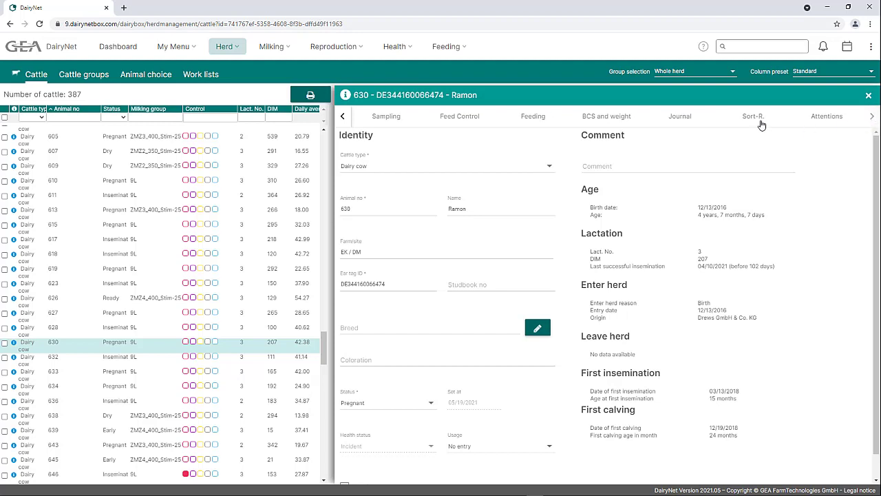
{"action": "left_click", "coordinate": [344, 119]}
{"action": "left_click", "coordinate": [344, 118]}
{"action": "left_click", "coordinate": [344, 119]}
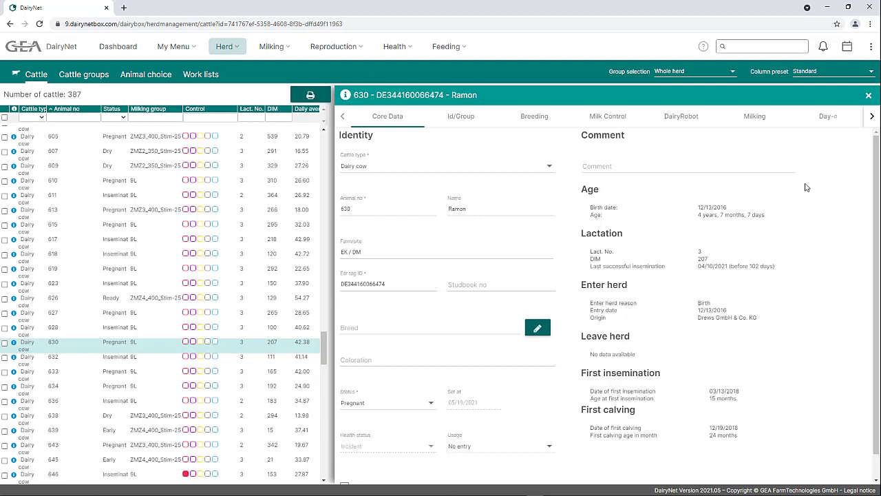
Step: Change the milking group of animal 630 to ZMZ2_350_Stim-25 and save the record
{"action": "left_click", "coordinate": [463, 116]}
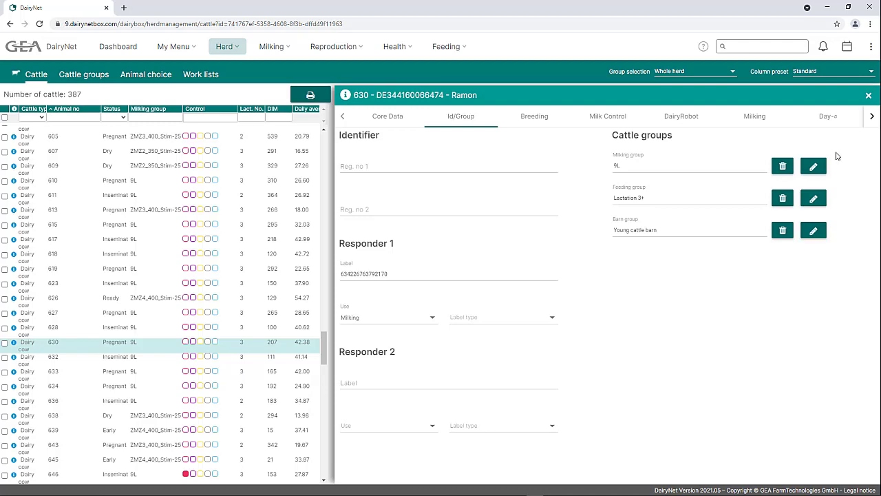
{"action": "left_click", "coordinate": [814, 167]}
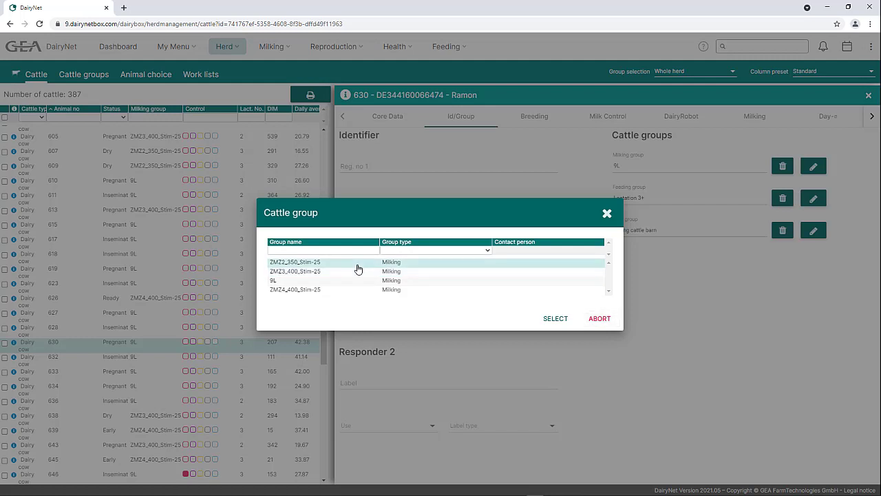
{"action": "left_click", "coordinate": [555, 318]}
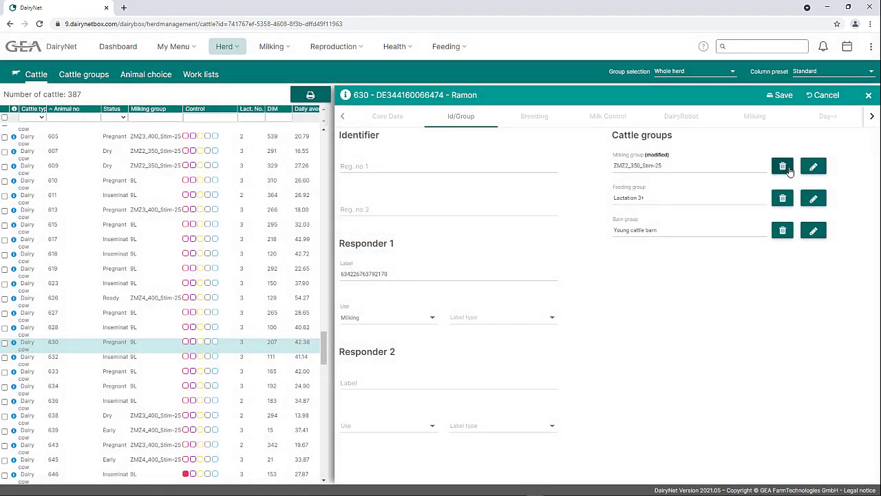
{"action": "left_click", "coordinate": [783, 98]}
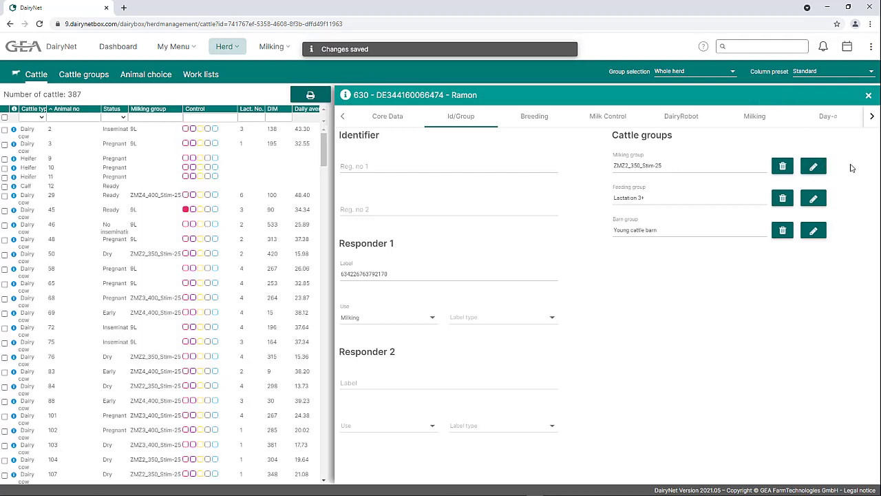
Step: View the breeding data, then save an unlimited antibiotics separation from 07/21/2021 with box cleaning Wash and milk line from Milk Control Plan
{"action": "left_click", "coordinate": [534, 121]}
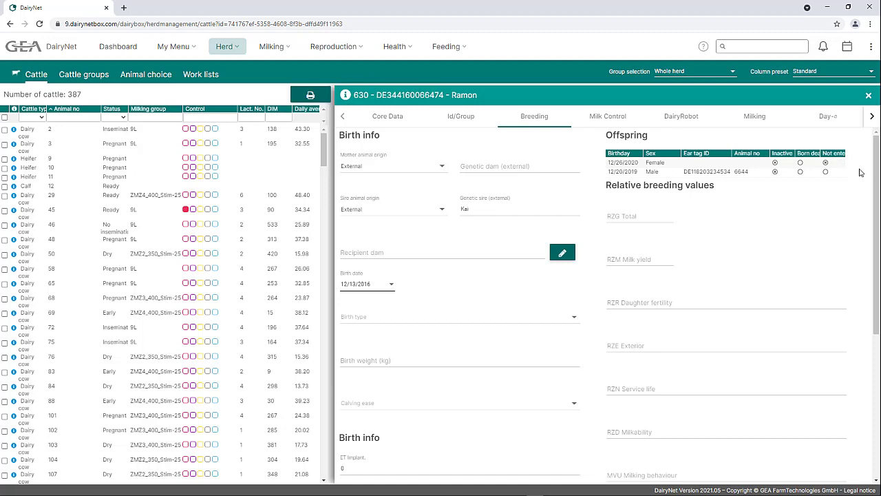
{"action": "left_click", "coordinate": [617, 120]}
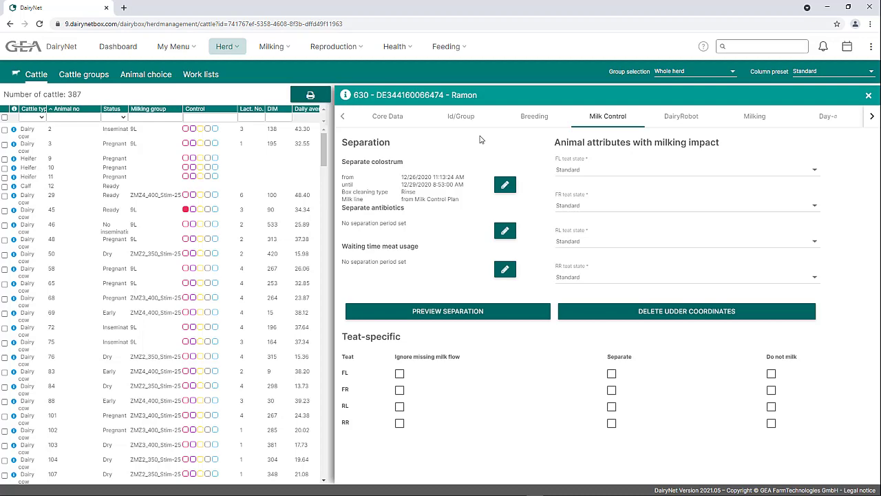
{"action": "left_click", "coordinate": [506, 232]}
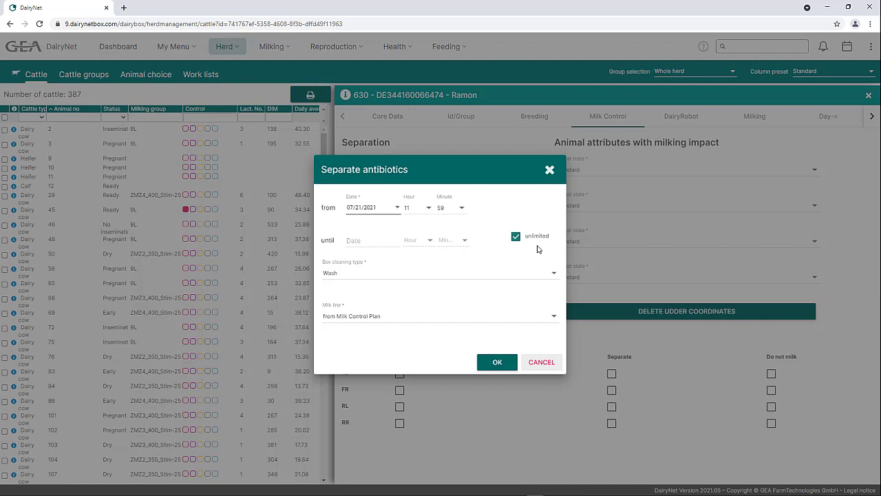
{"action": "left_click", "coordinate": [552, 276]}
{"action": "left_click", "coordinate": [552, 277]}
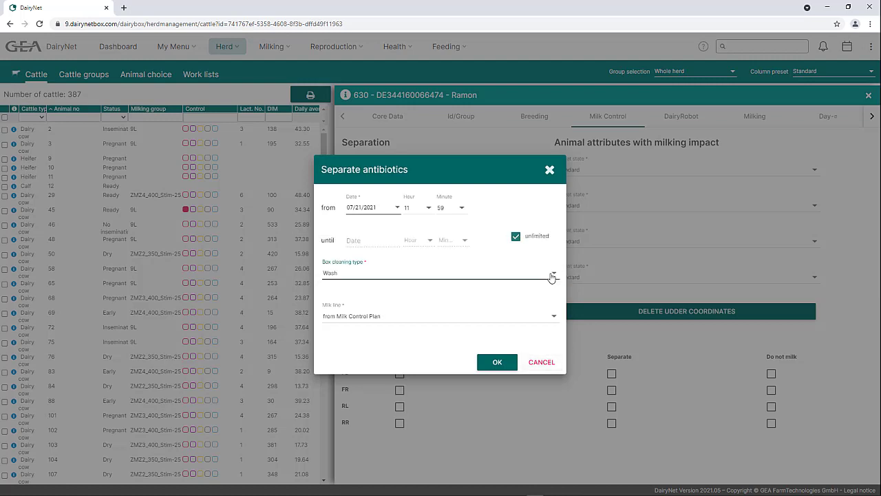
{"action": "left_click", "coordinate": [552, 277]}
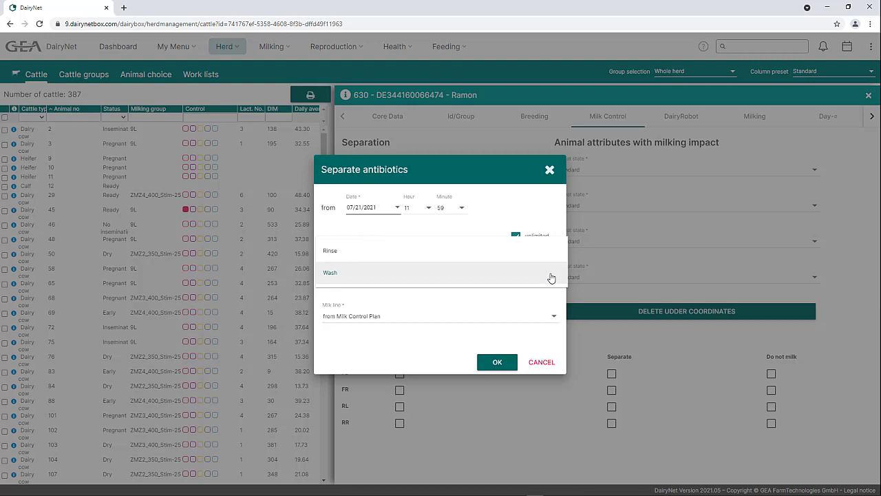
{"action": "left_click", "coordinate": [551, 277]}
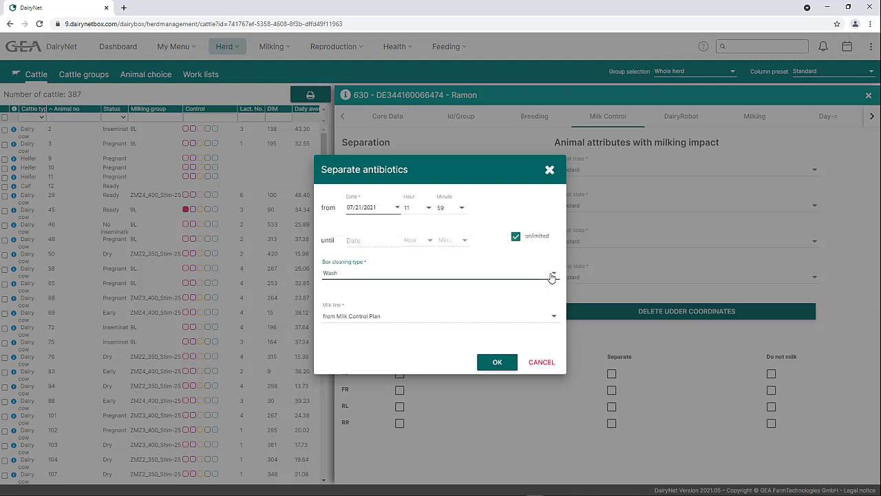
{"action": "left_click", "coordinate": [555, 319]}
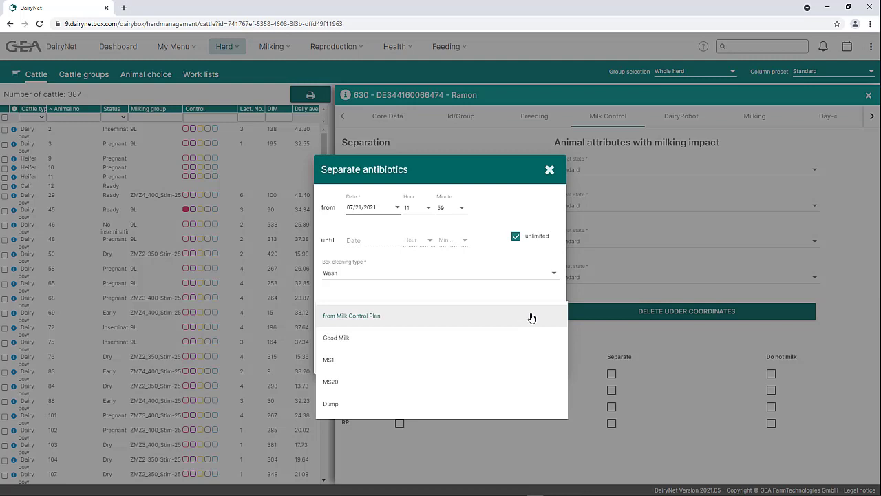
{"action": "left_click", "coordinate": [531, 318]}
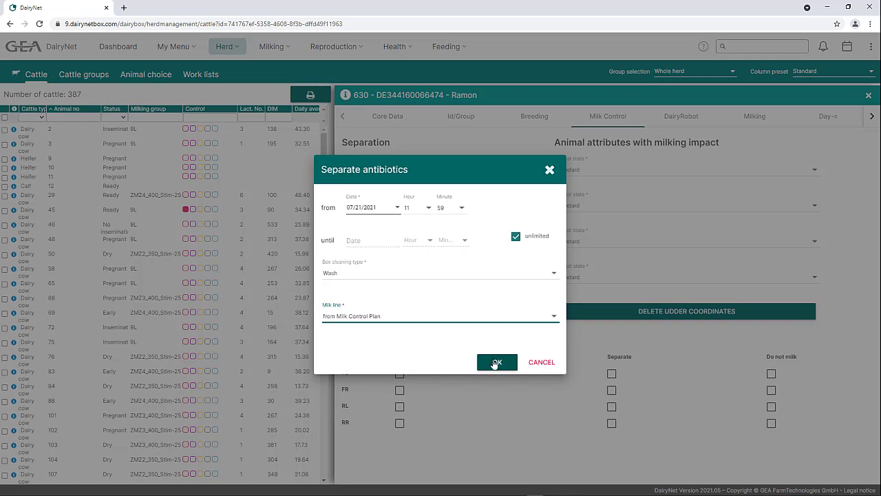
{"action": "left_click", "coordinate": [496, 363]}
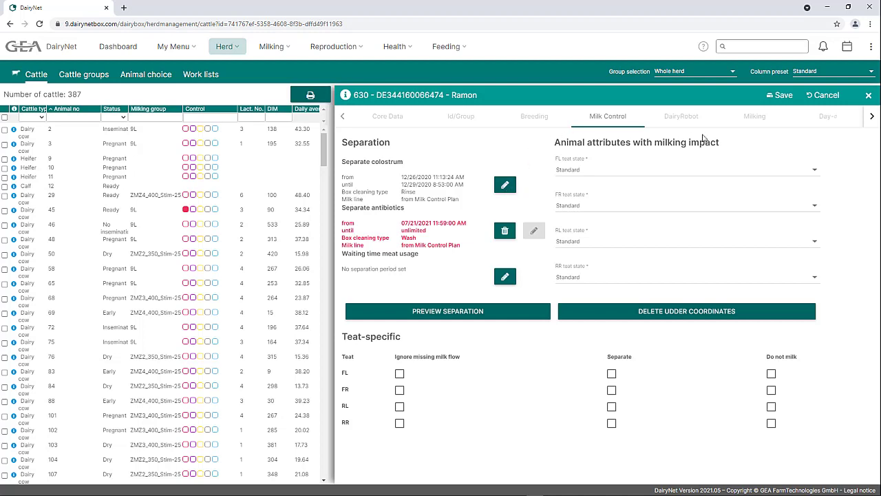
{"action": "left_click", "coordinate": [783, 95]}
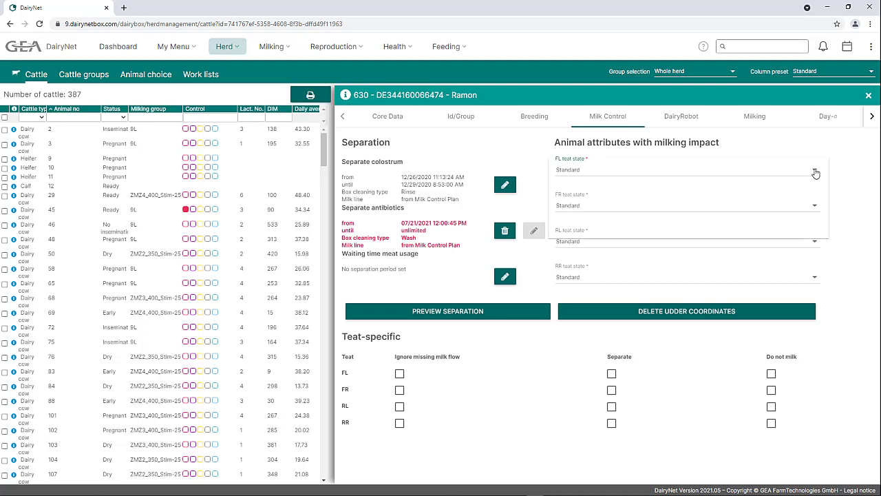
Step: Check the FL teat state options and set the RL teat state to Not visible (robot)
{"action": "left_click", "coordinate": [816, 171]}
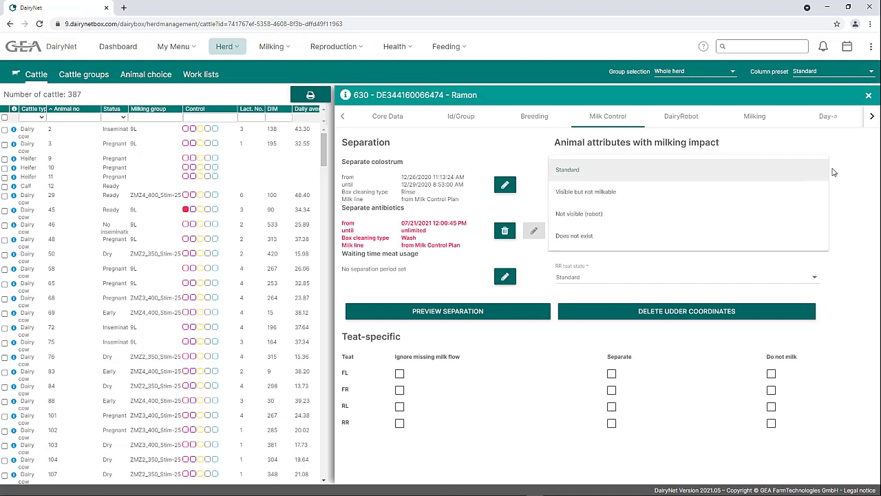
{"action": "left_click", "coordinate": [863, 171]}
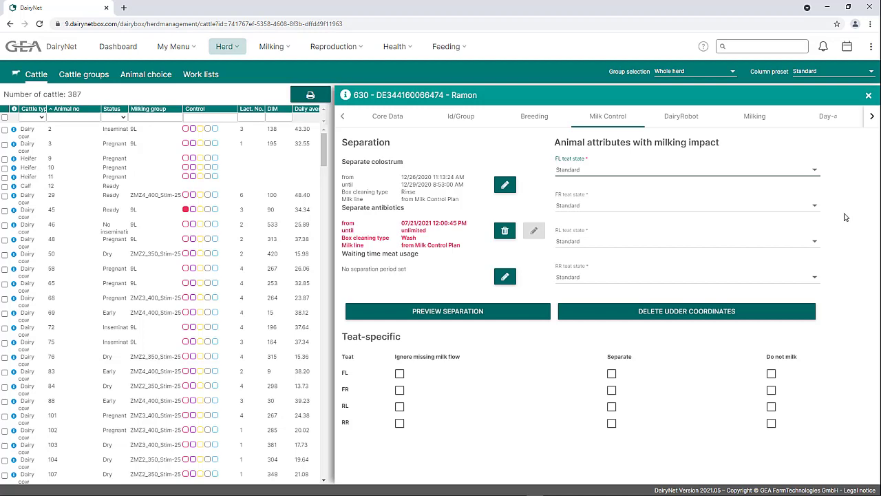
{"action": "left_click", "coordinate": [816, 243]}
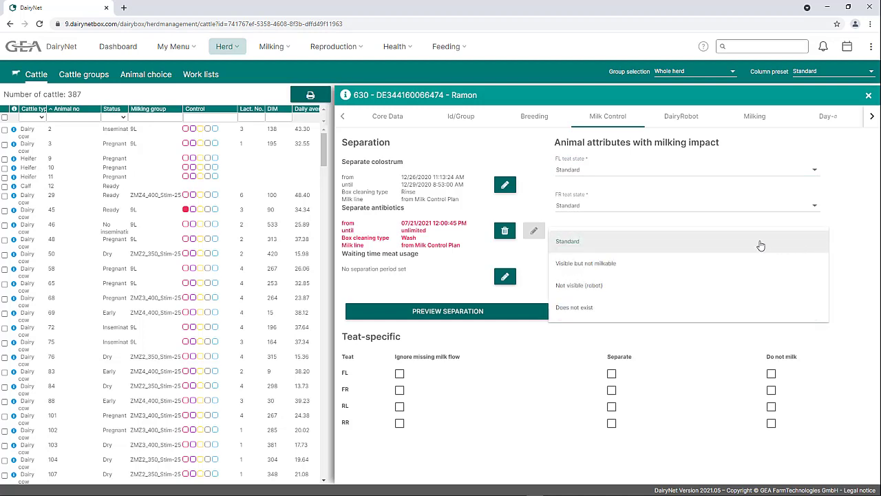
{"action": "left_click", "coordinate": [692, 290]}
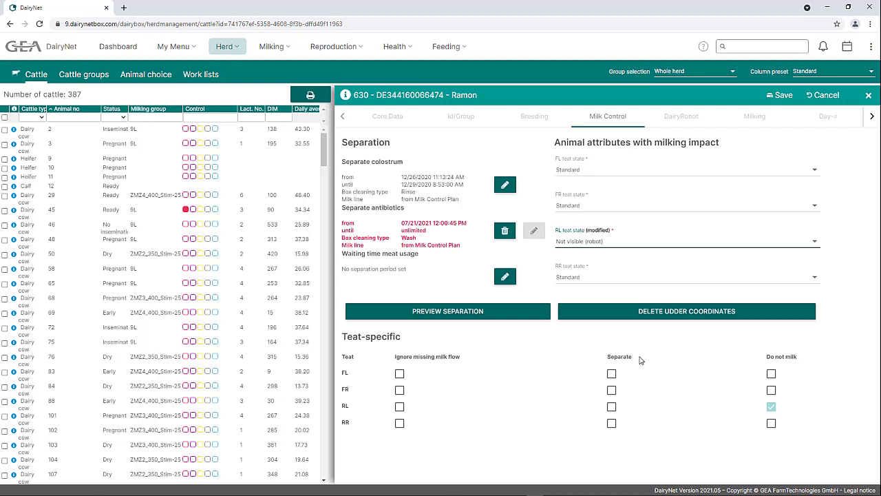
Step: Try marking the FL teat for separation to MS20
{"action": "left_click", "coordinate": [611, 374]}
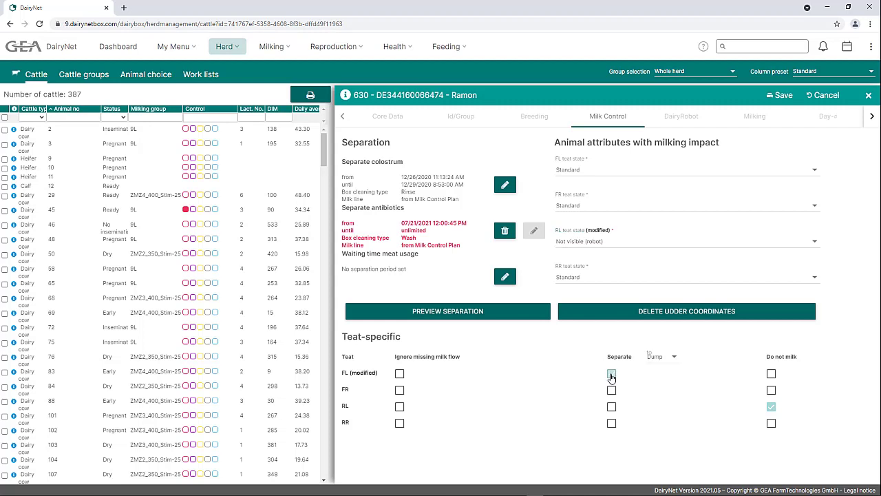
{"action": "left_click", "coordinate": [673, 358]}
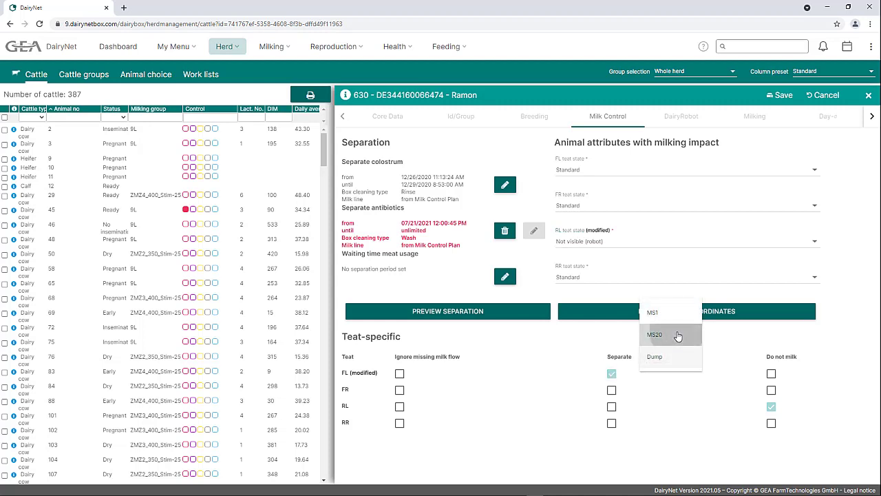
{"action": "left_click", "coordinate": [678, 335]}
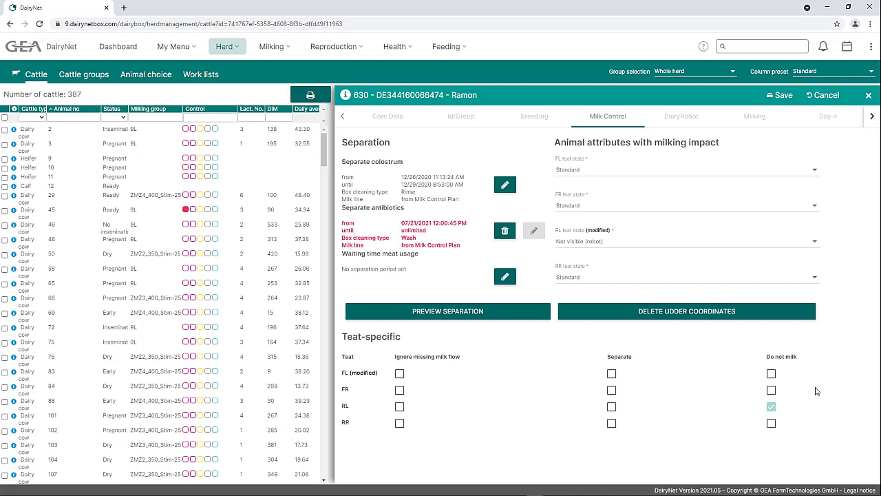
Step: Save the milk control changes and preview the separation for the milking robots
{"action": "left_click", "coordinate": [784, 95]}
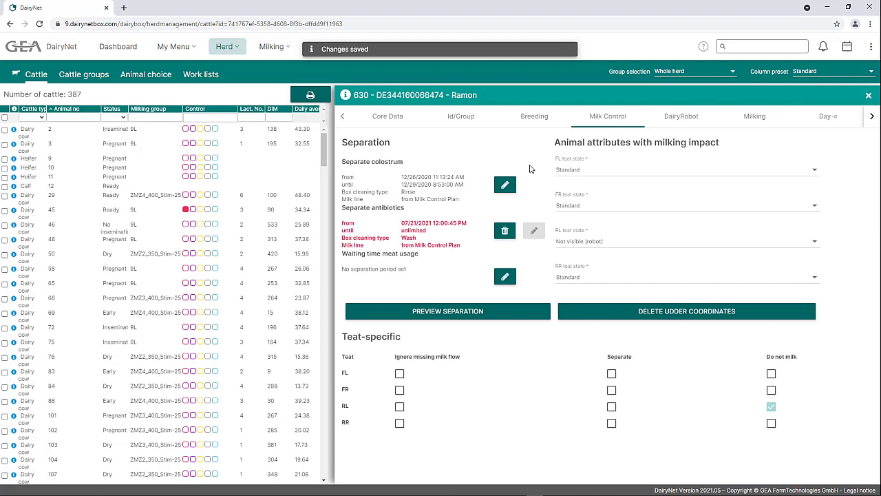
{"action": "left_click", "coordinate": [503, 312]}
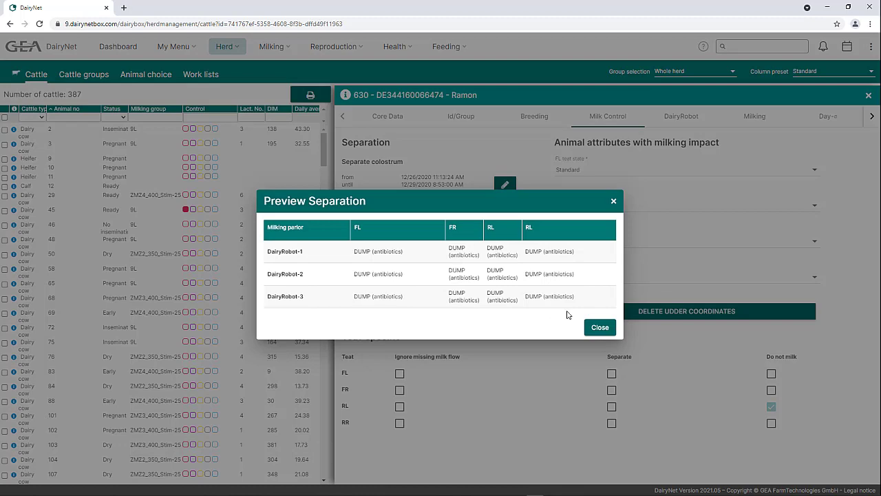
{"action": "left_click", "coordinate": [600, 329]}
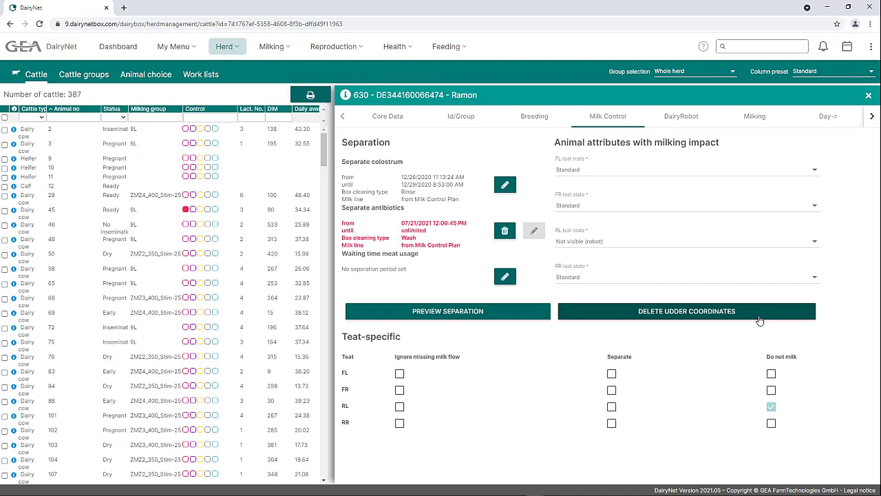
Step: Set the DairyRobot milk control plan allocation to Individual with the plan Production 320g
{"action": "left_click", "coordinate": [688, 119]}
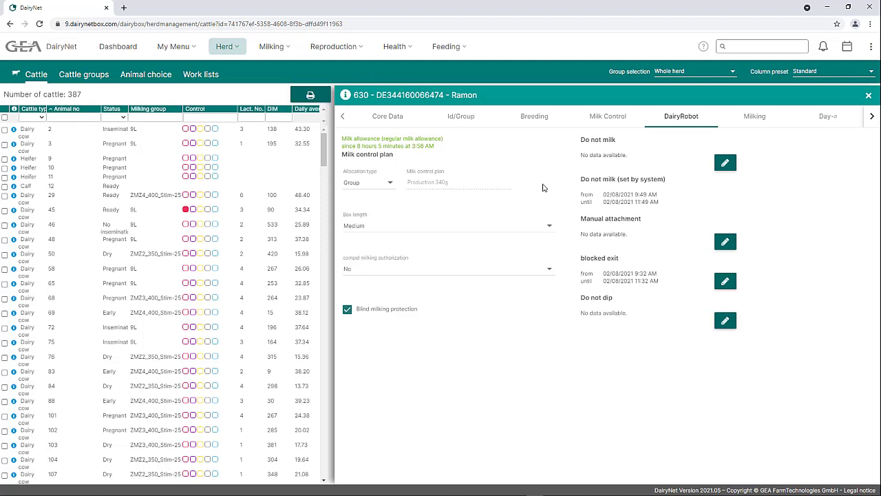
{"action": "left_click", "coordinate": [385, 182]}
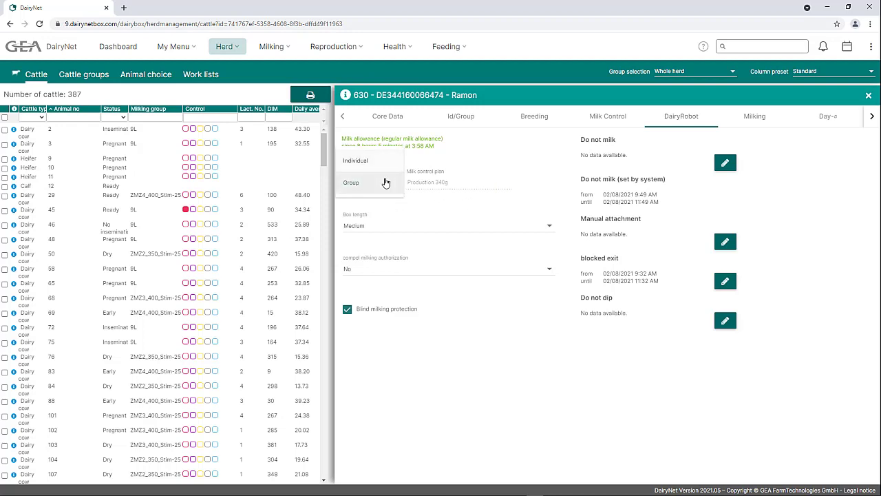
{"action": "left_click", "coordinate": [385, 161]}
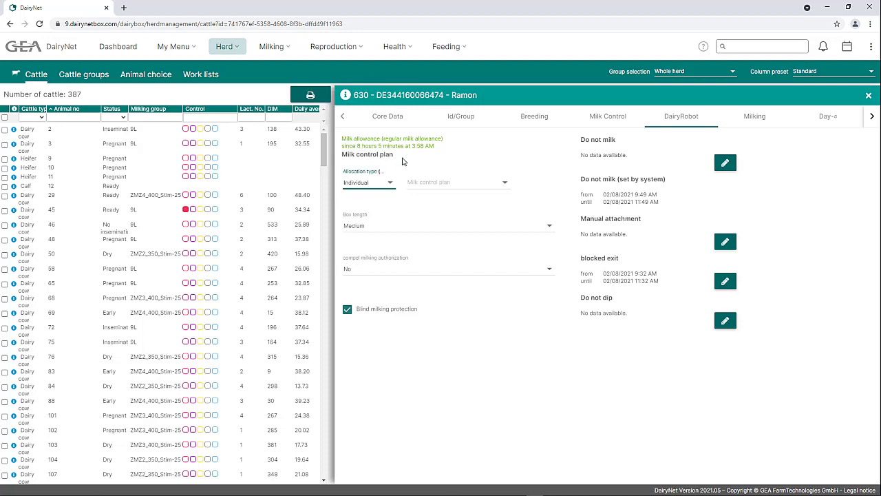
{"action": "left_click", "coordinate": [487, 182]}
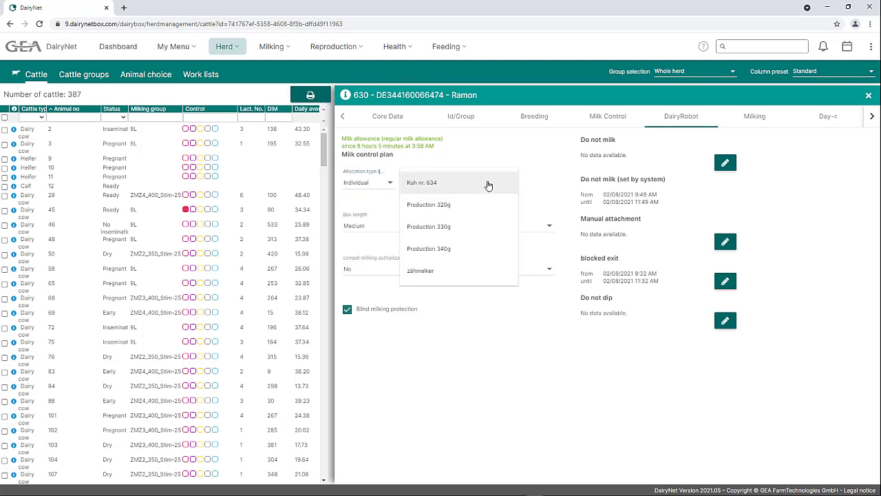
{"action": "left_click", "coordinate": [484, 205]}
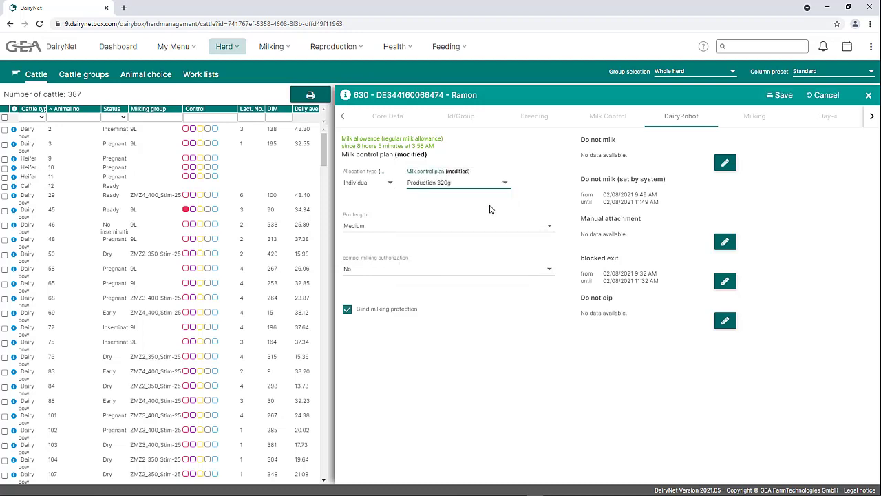
Step: Save the milk control plan, and enter and save a blocked exit from 07/21/2021 12:05 PM until 07/22/2021 12:05 PM
{"action": "left_click", "coordinate": [783, 95]}
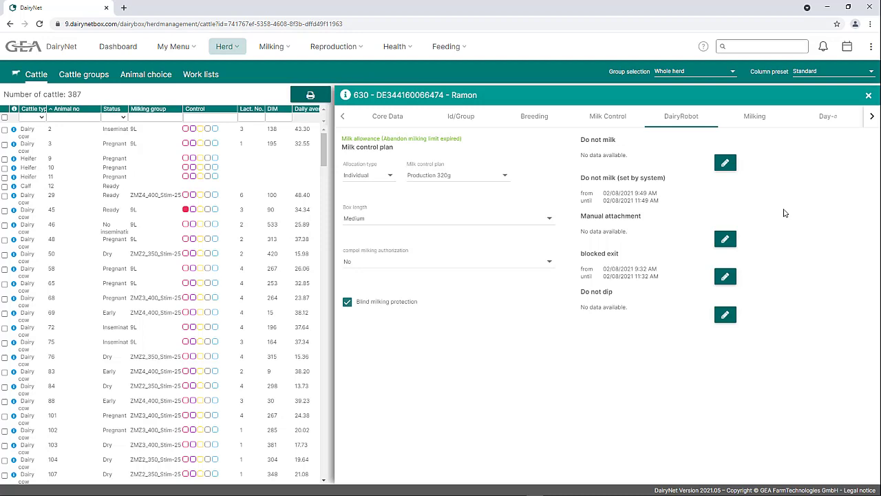
{"action": "left_click", "coordinate": [733, 284]}
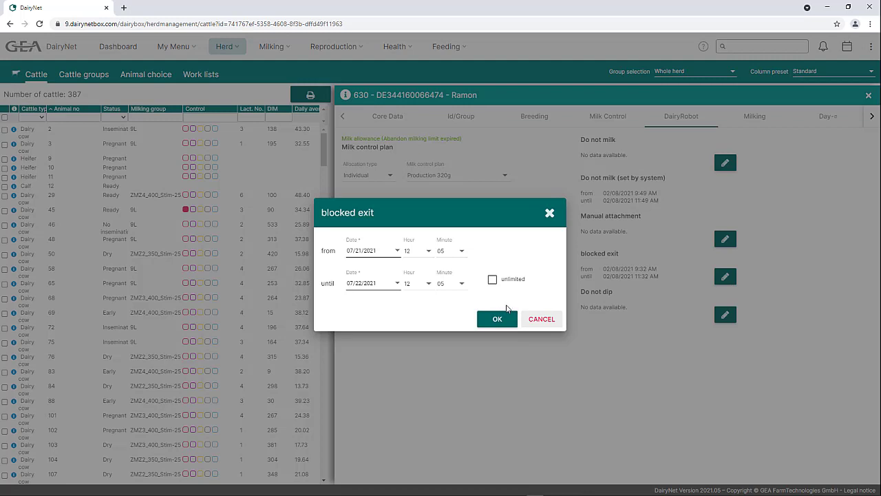
{"action": "left_click", "coordinate": [508, 329]}
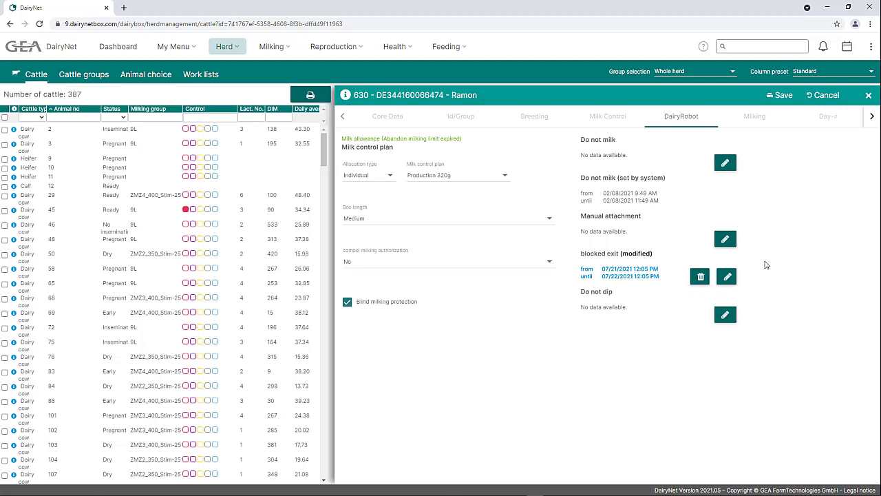
{"action": "left_click", "coordinate": [782, 95]}
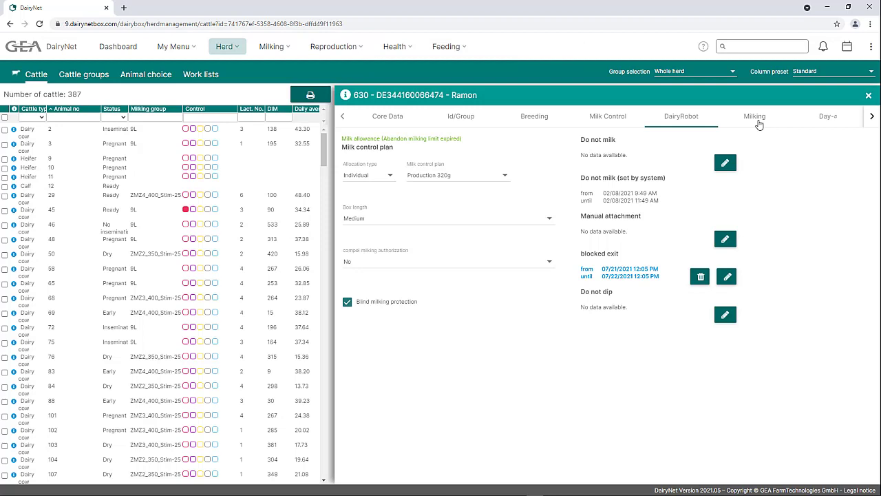
Step: Review the cow's milkings and check the teat values and milk visit details of the 07/18/2021, 2:32 PM milking
{"action": "left_click", "coordinate": [757, 121]}
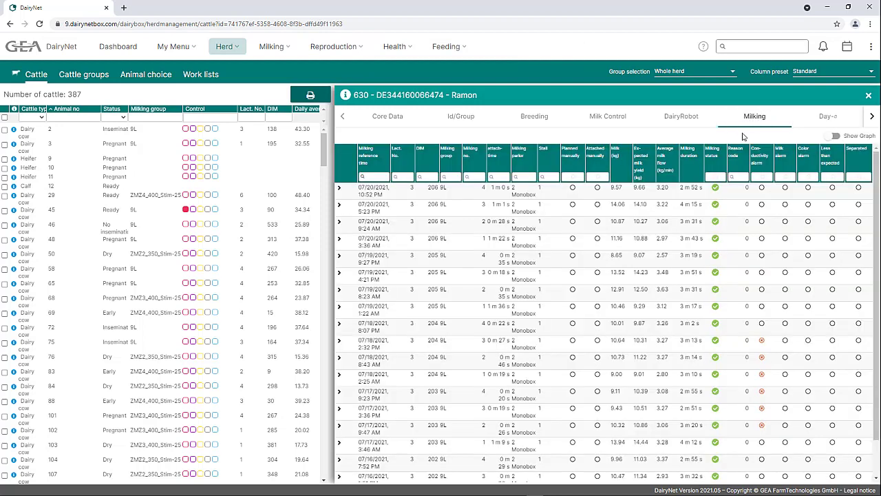
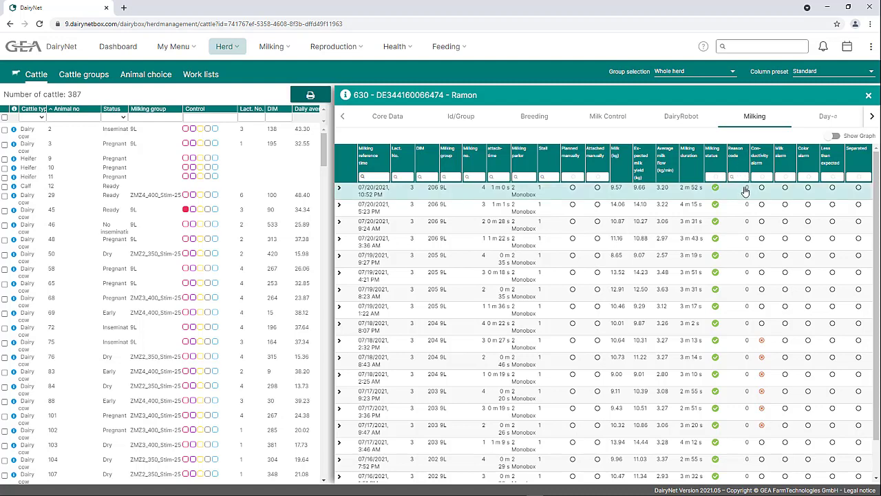
{"action": "mouse_move", "coordinate": [747, 190]}
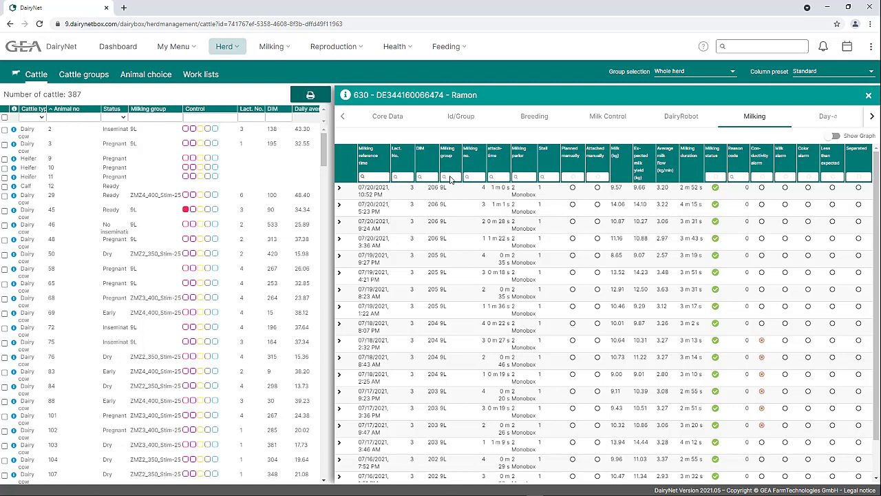
{"action": "left_click", "coordinate": [339, 343]}
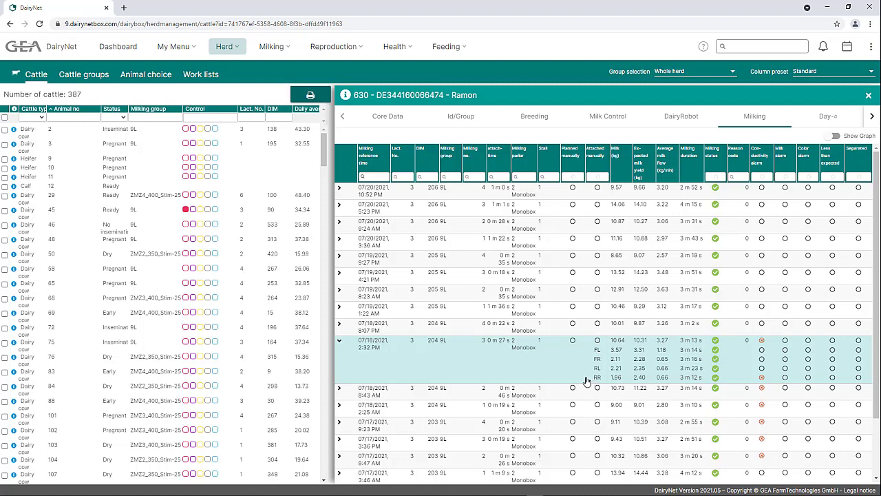
{"action": "left_click", "coordinate": [367, 351]}
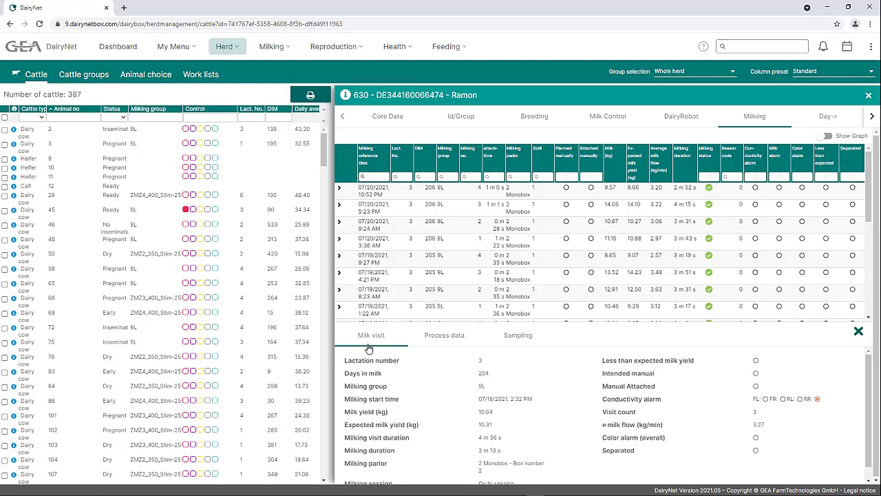
{"action": "left_click", "coordinate": [860, 333]}
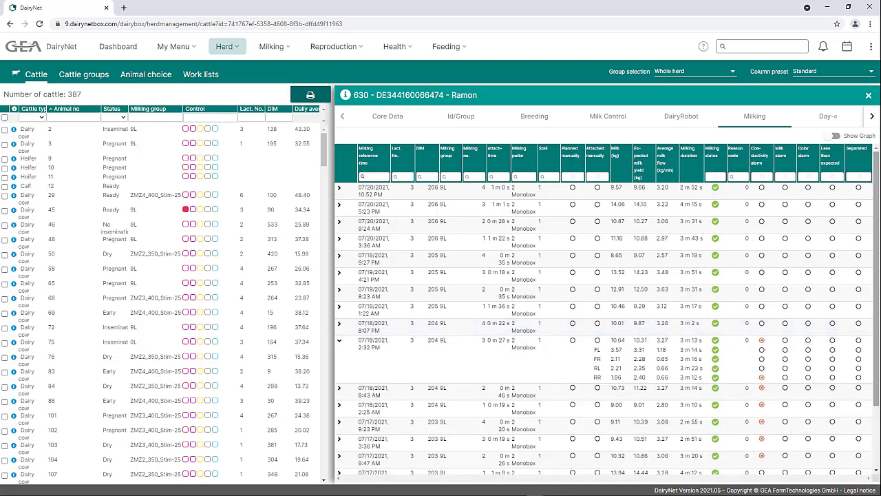
Step: Show the milking graph, zoom in on 07/19 to 07/20, reset the zoom and read a data point on 07/20
{"action": "left_click", "coordinate": [836, 137]}
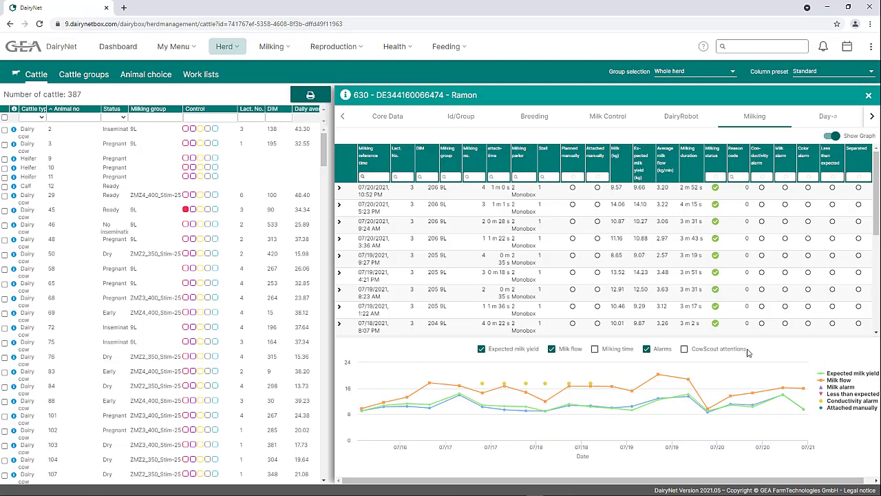
{"action": "mouse_move", "coordinate": [711, 384]}
{"action": "left_click_drag", "start_coordinate": [712, 383], "coordinate": [803, 387]}
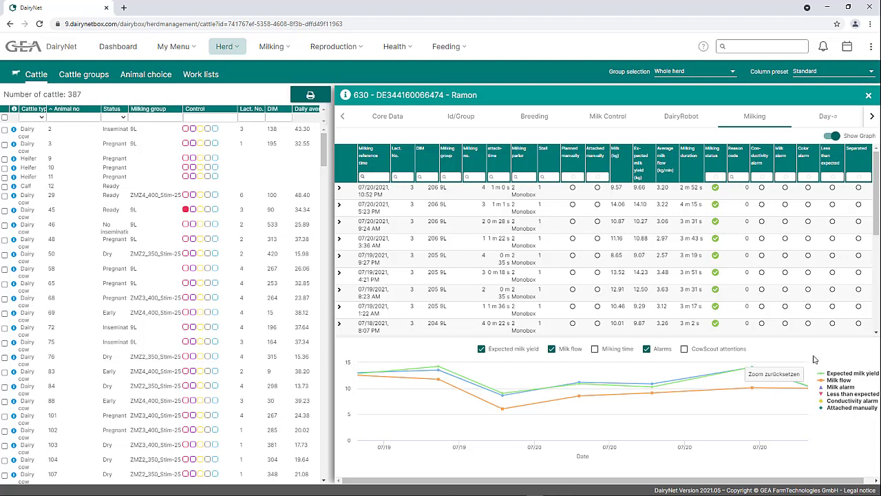
{"action": "left_click", "coordinate": [798, 382]}
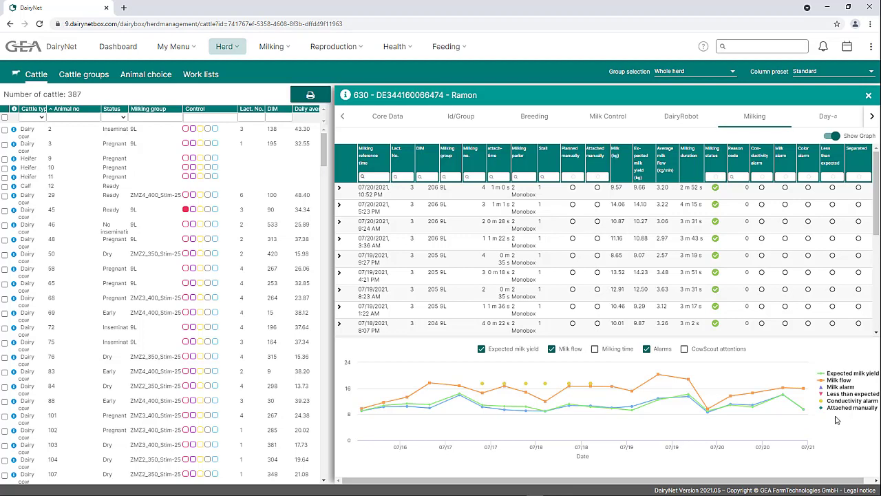
{"action": "mouse_move", "coordinate": [781, 403]}
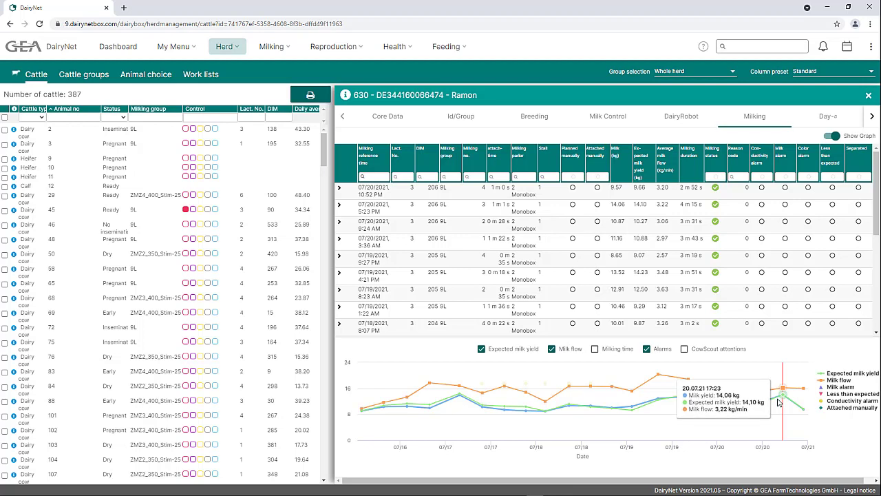
Step: Review the daily milk totals and compare lactations in the chart by Daily average 24 hours (kg)
{"action": "left_click", "coordinate": [828, 116]}
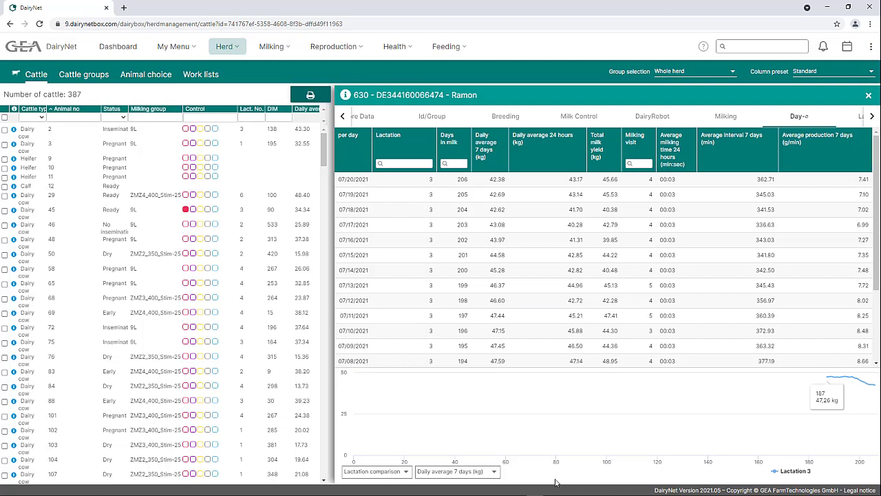
{"action": "left_click", "coordinate": [492, 475]}
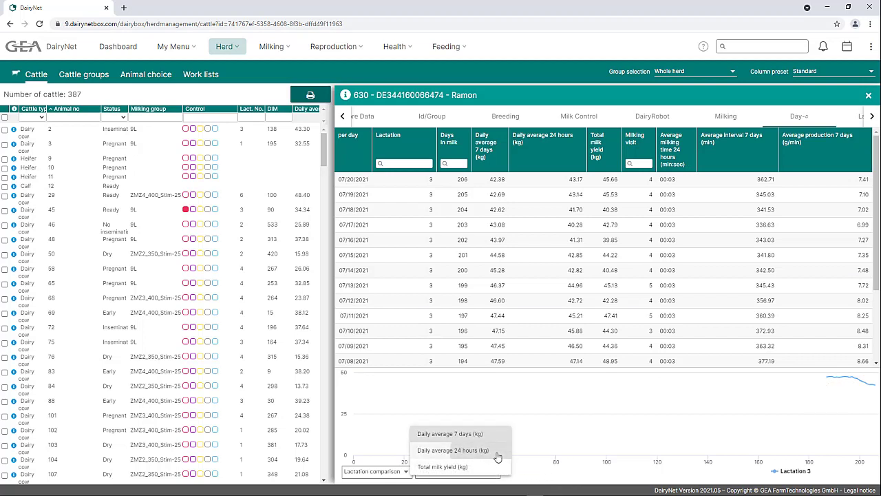
{"action": "left_click", "coordinate": [498, 450]}
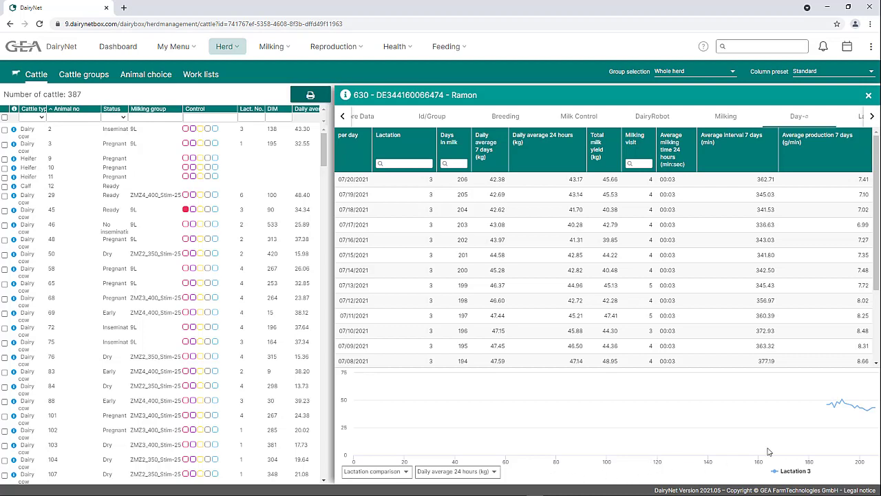
{"action": "mouse_move", "coordinate": [851, 412]}
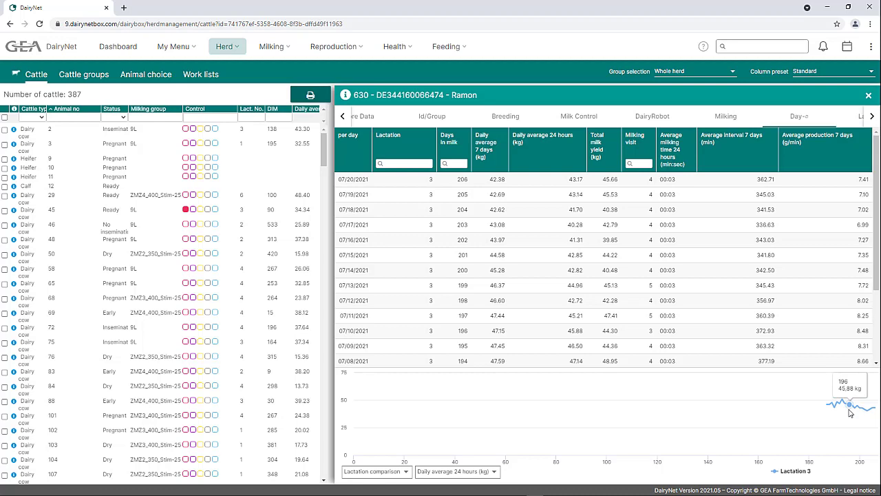
Step: Examine the cow's lactation stage performance chart and its milk sampling results
{"action": "left_click", "coordinate": [872, 116]}
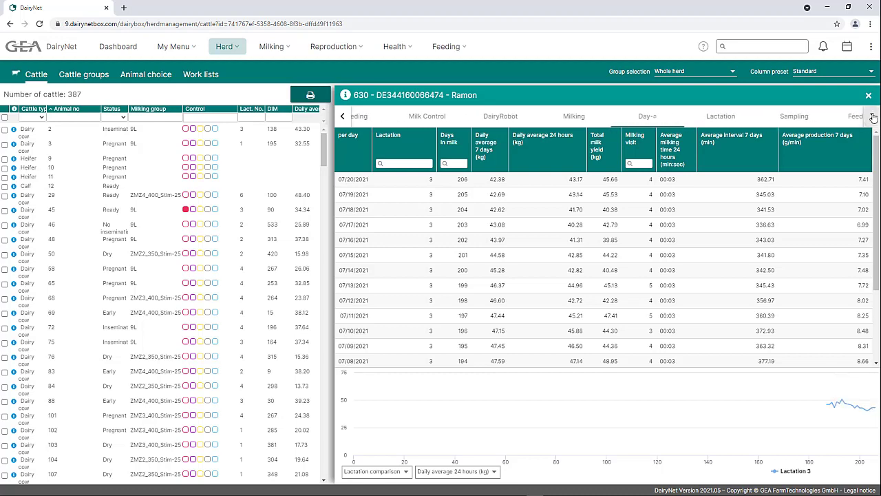
{"action": "left_click", "coordinate": [698, 117]}
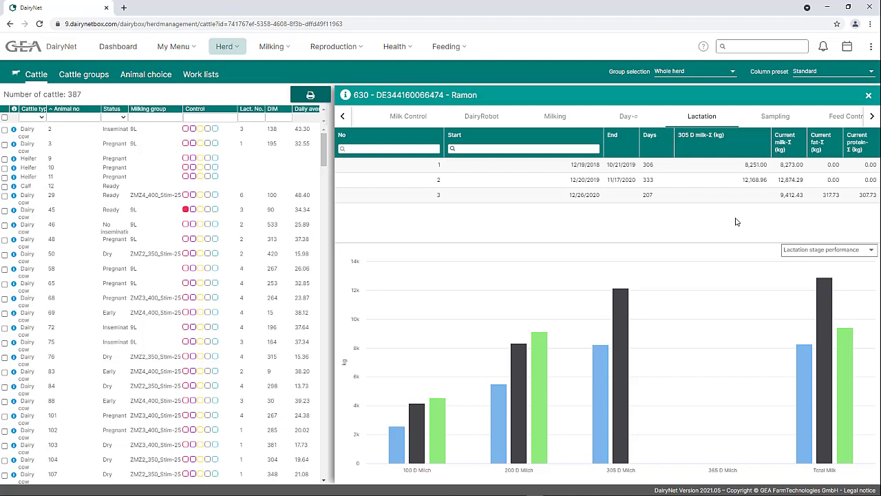
{"action": "mouse_move", "coordinate": [849, 387]}
{"action": "mouse_move", "coordinate": [829, 294]}
{"action": "left_click", "coordinate": [790, 117]}
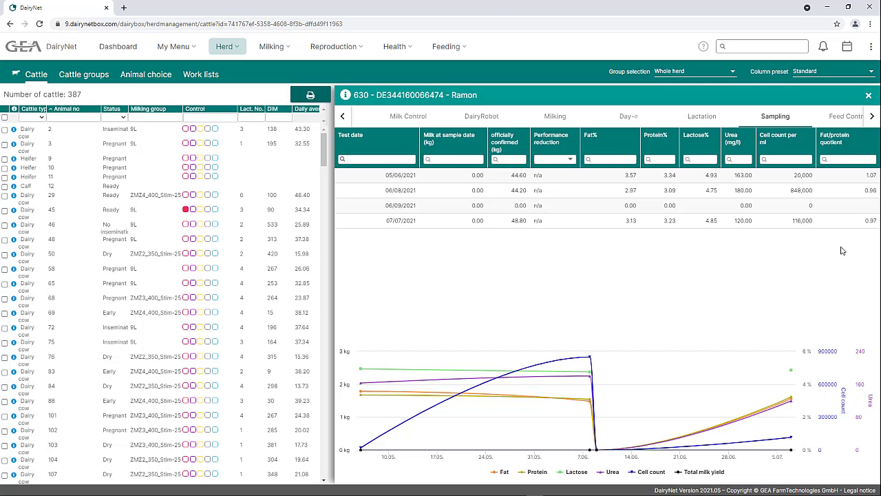
Step: Allocate Feed control plan 2. Lactation individually, give feeding priority over discharge from the milking box, and save both changes
{"action": "left_click", "coordinate": [845, 117]}
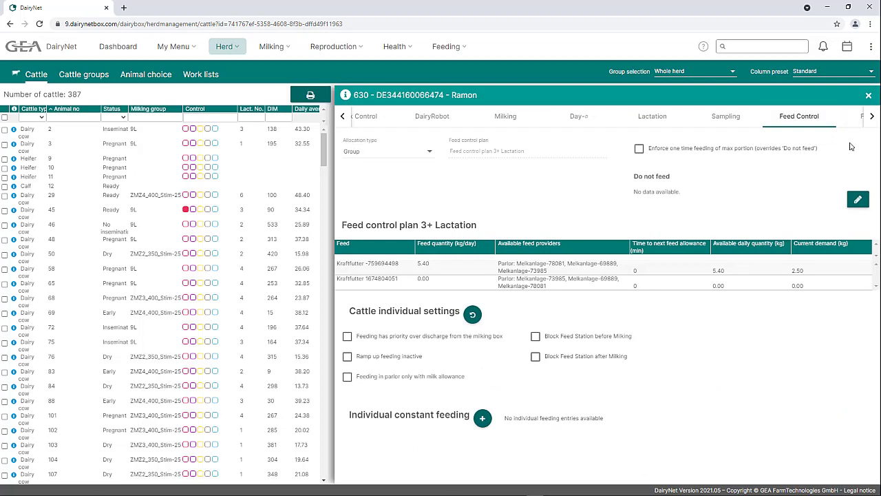
{"action": "left_click", "coordinate": [429, 156]}
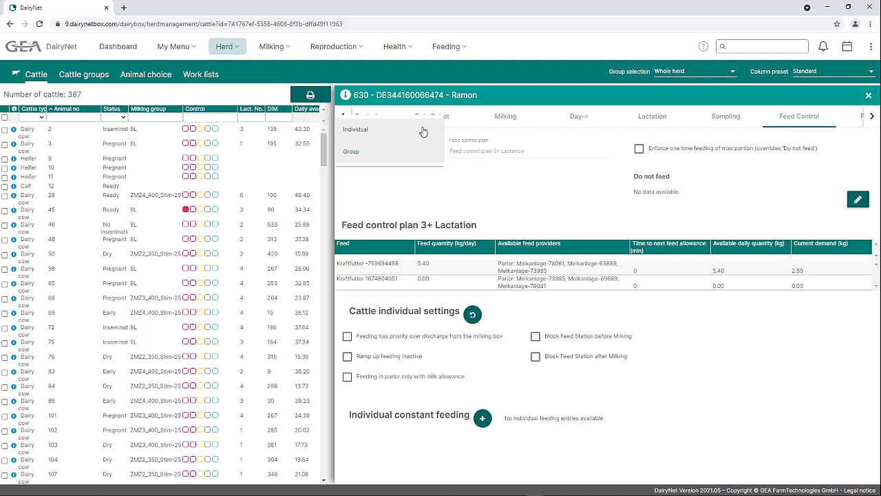
{"action": "left_click", "coordinate": [423, 131]}
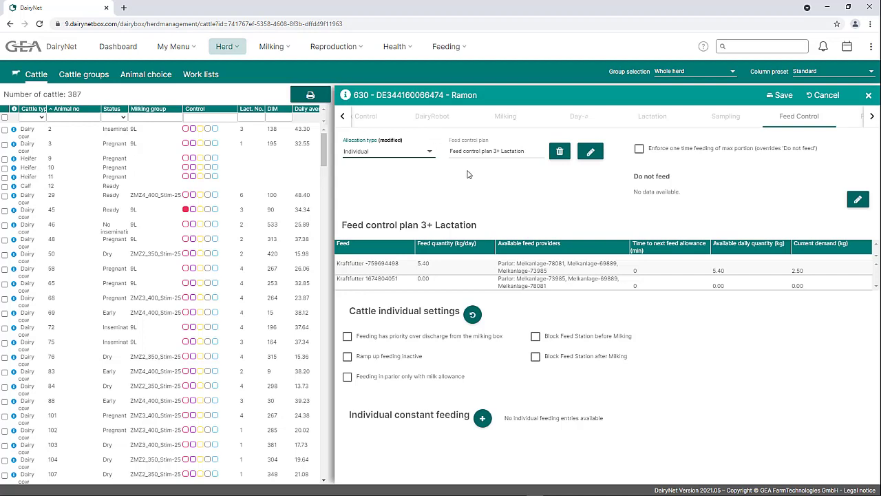
{"action": "left_click", "coordinate": [591, 152]}
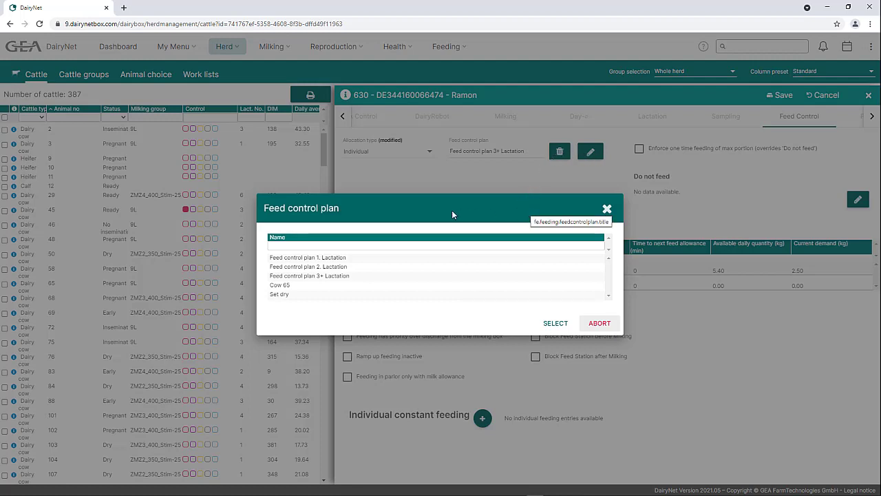
{"action": "left_click", "coordinate": [363, 273]}
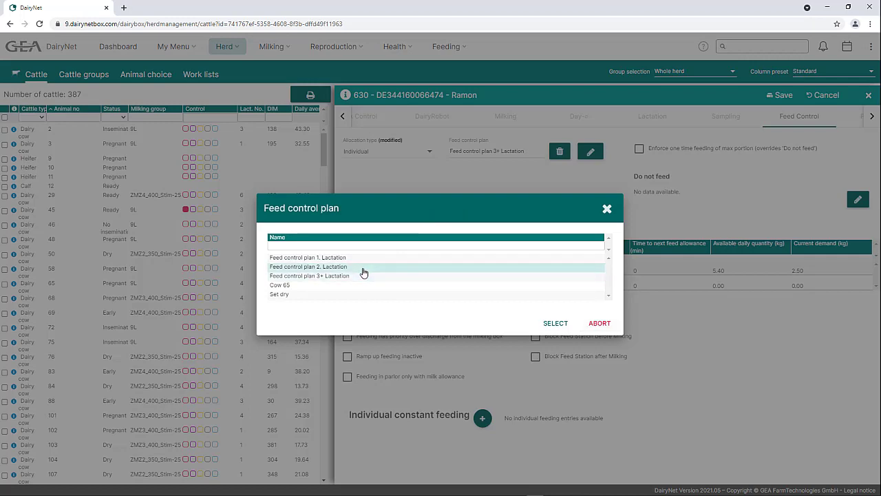
{"action": "left_click", "coordinate": [563, 325]}
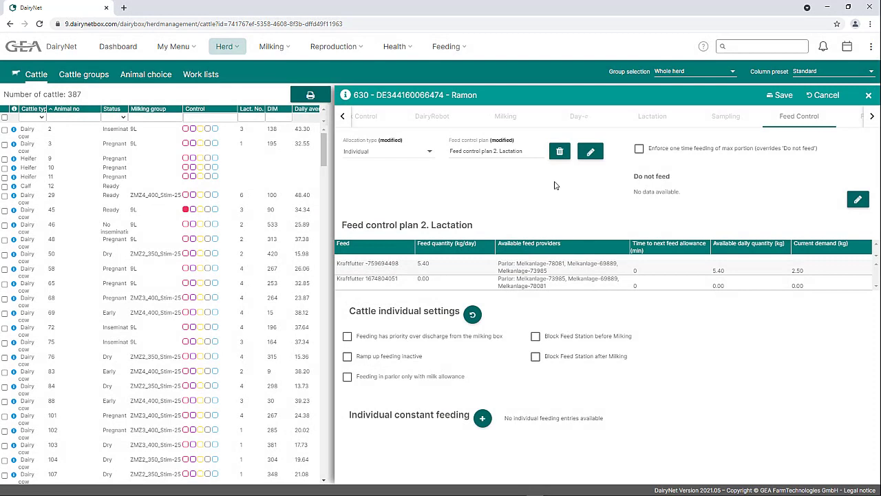
{"action": "left_click", "coordinate": [782, 95]}
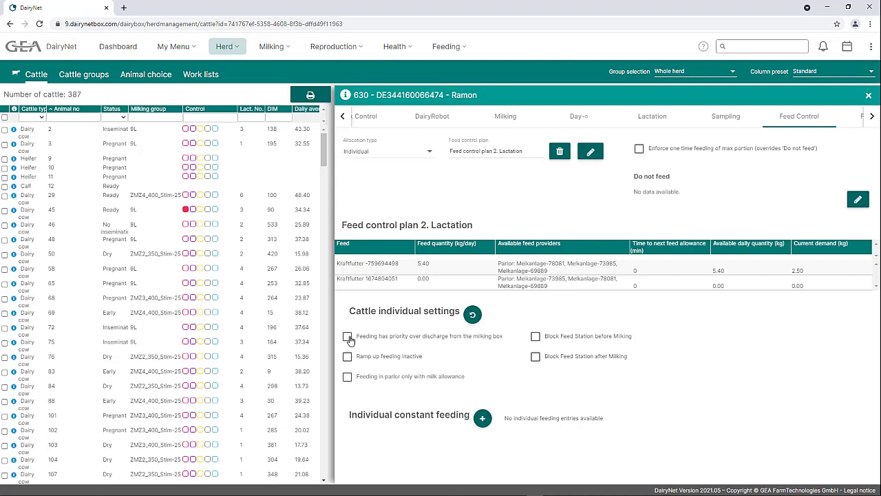
{"action": "left_click", "coordinate": [348, 337]}
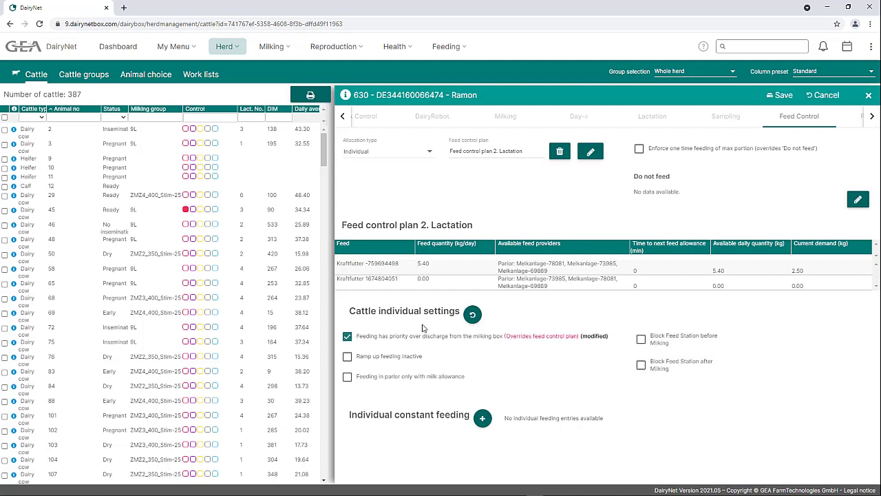
{"action": "left_click", "coordinate": [784, 96]}
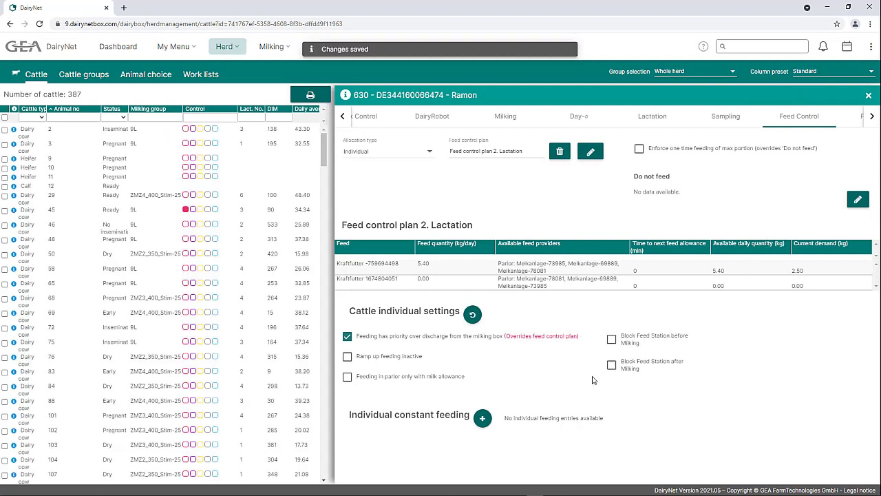
{"action": "left_click", "coordinate": [483, 424]}
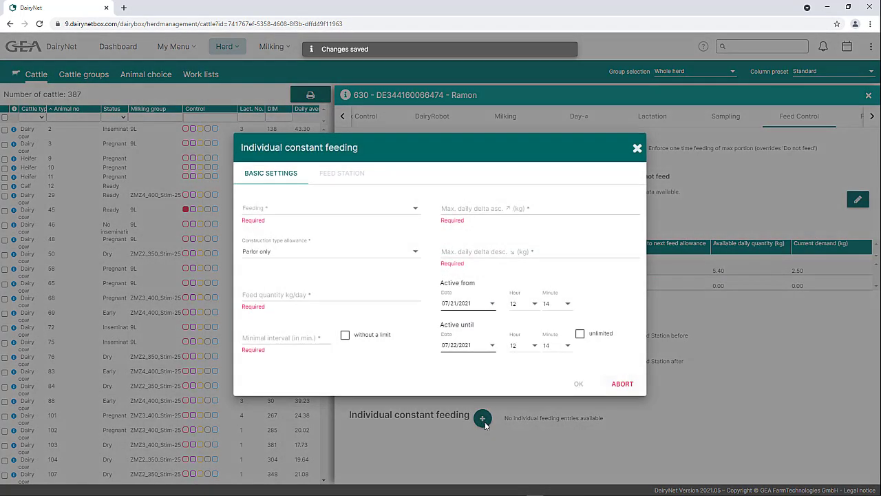
{"action": "left_click", "coordinate": [414, 207]}
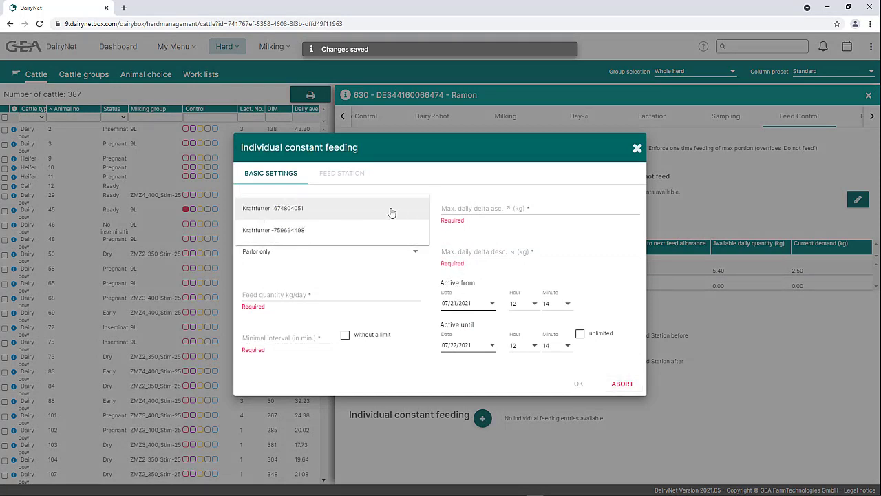
{"action": "left_click", "coordinate": [391, 210]}
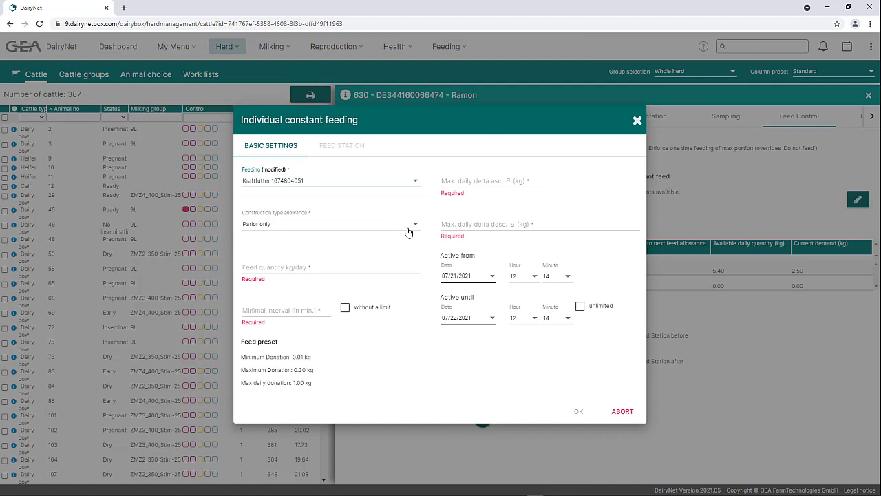
{"action": "left_click", "coordinate": [409, 231]}
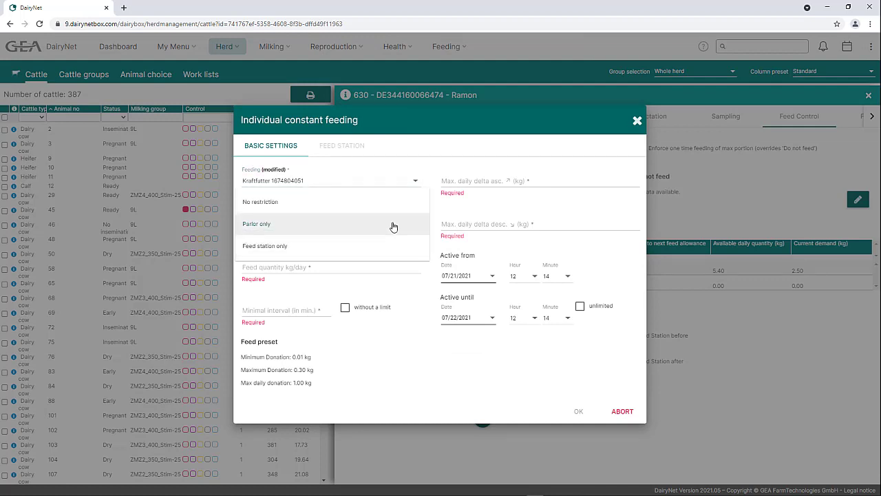
{"action": "left_click", "coordinate": [393, 226]}
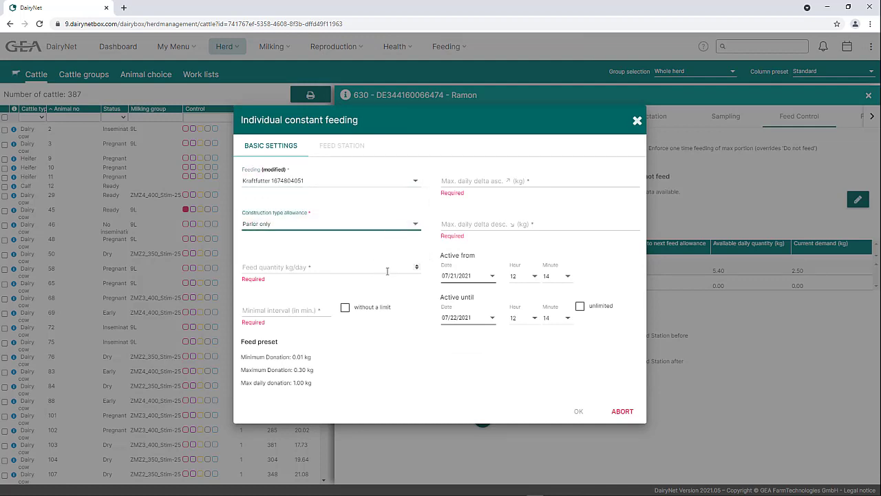
Step: Set the constant feeding's feed quantity to 1 kg/day and its minimal interval to 300 minutes
{"action": "left_click", "coordinate": [418, 267]}
{"action": "type", "text": "0,12"}
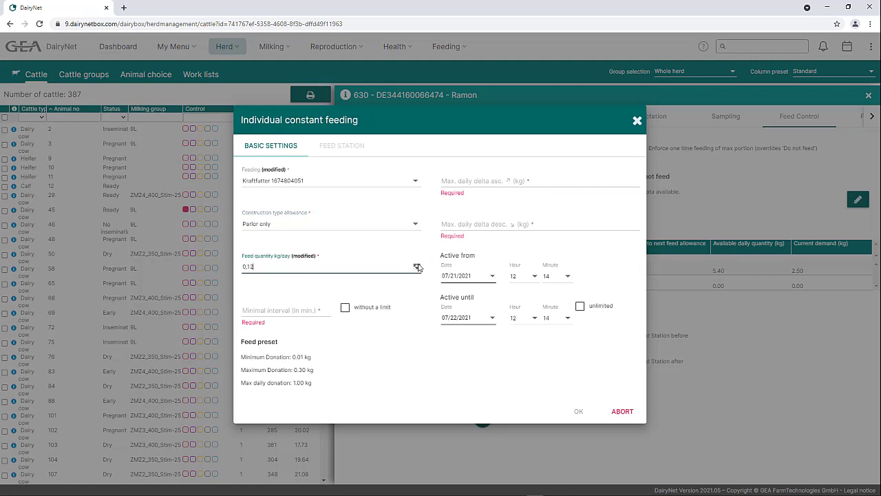
{"action": "left_click", "coordinate": [417, 266]}
{"action": "left_click", "coordinate": [418, 266]}
{"action": "left_click", "coordinate": [417, 266]}
{"action": "left_click", "coordinate": [417, 266]}
{"action": "key", "text": "BackSpace"}
{"action": "key", "text": "BackSpace"}
{"action": "key", "text": "BackSpace"}
{"action": "key", "text": "BackSpace"}
{"action": "type", "text": "1"}
{"action": "left_click", "coordinate": [296, 310]}
{"action": "type", "text": "300"}
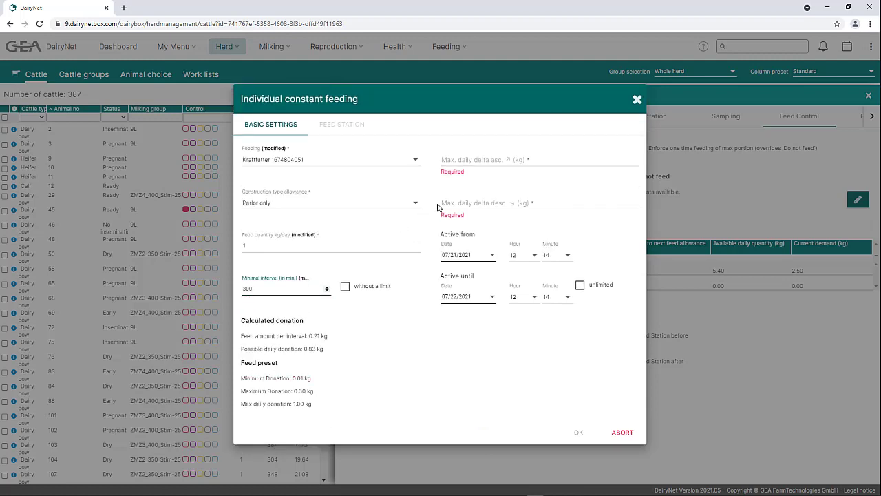
Step: Set the maximum daily delta to 0,1 kg both ascending and descending, confirm the feeding entry and save the changes
{"action": "left_click", "coordinate": [493, 157]}
{"action": "type", "text": "0,1"}
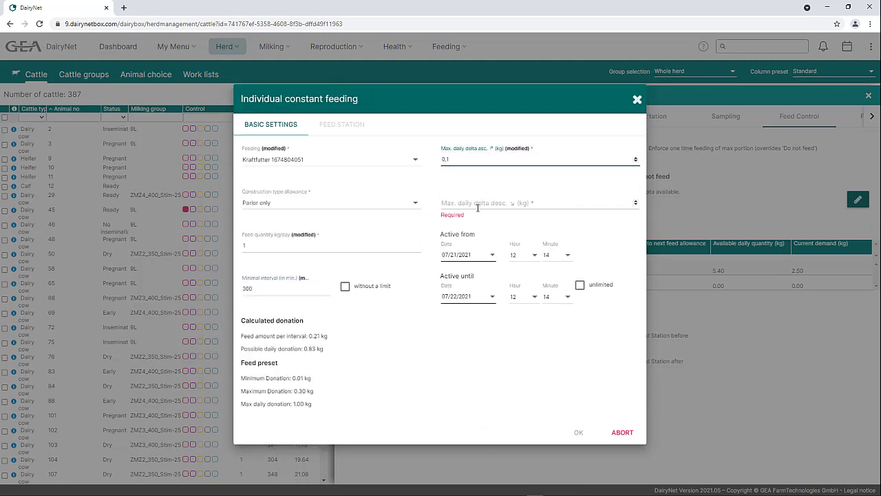
{"action": "left_click", "coordinate": [486, 202]}
{"action": "type", "text": "0,1"}
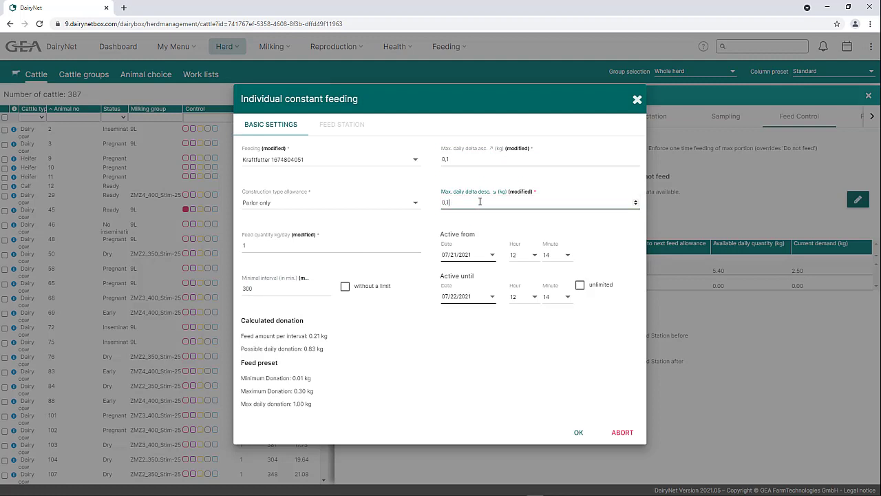
{"action": "left_click", "coordinate": [582, 438]}
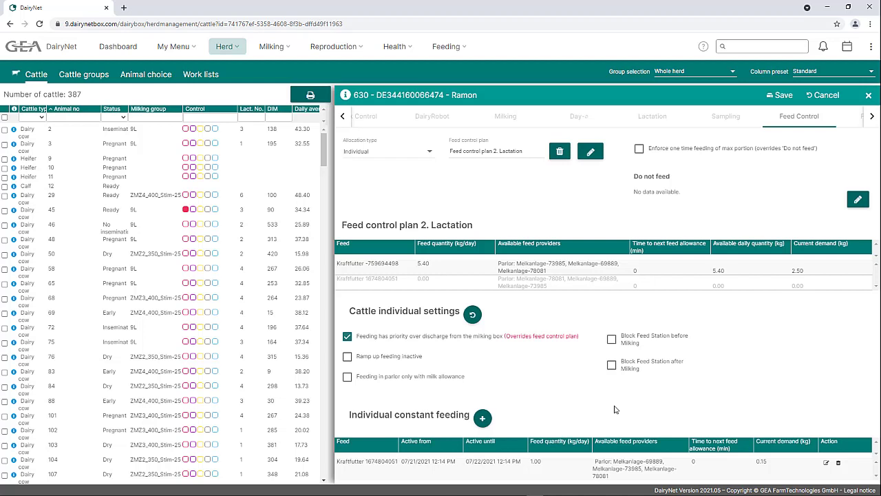
{"action": "left_click", "coordinate": [774, 98]}
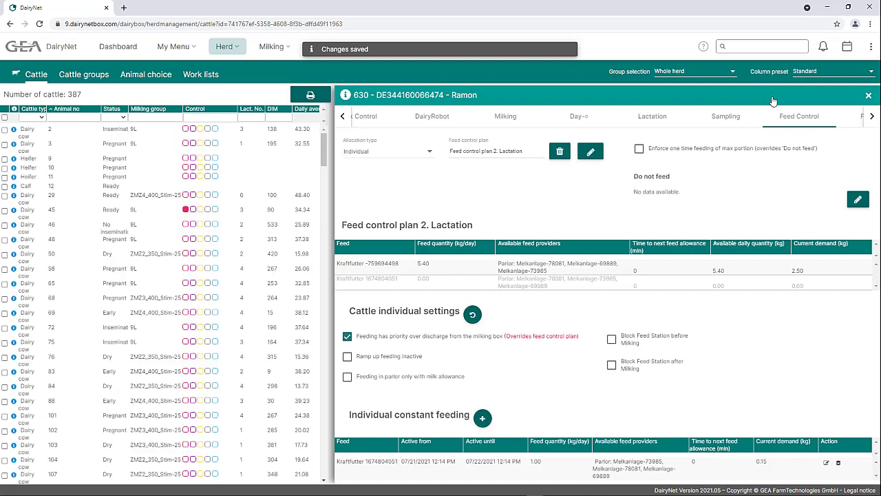
Step: Review the cow's feeding data, show its graph by Feed visits and read the data point on 15.07.21
{"action": "left_click", "coordinate": [873, 119]}
{"action": "left_click", "coordinate": [872, 118]}
{"action": "left_click", "coordinate": [702, 117]}
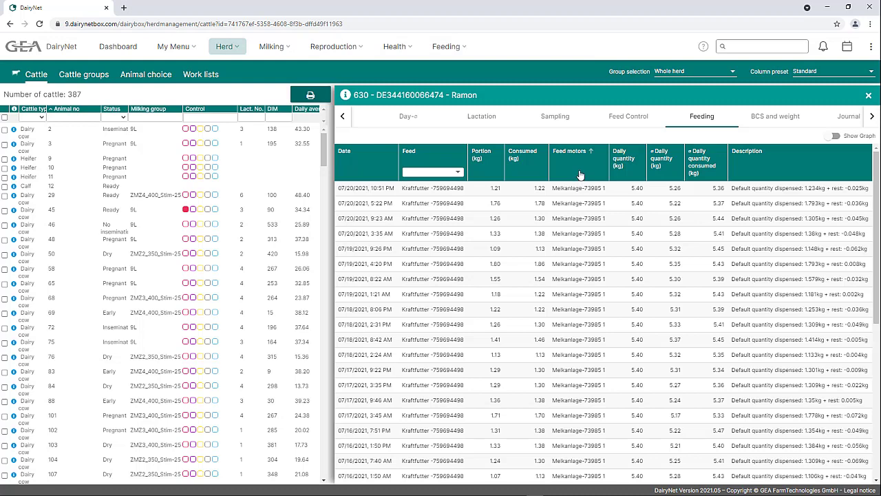
{"action": "left_click", "coordinate": [835, 137]}
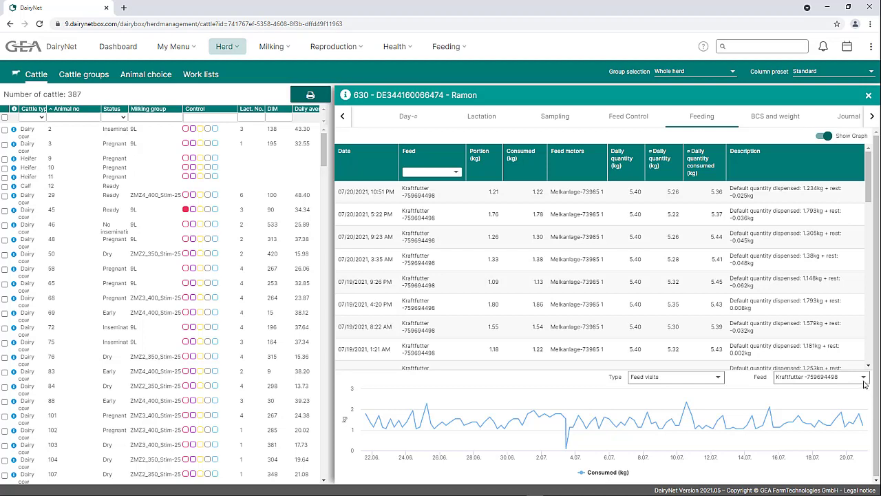
{"action": "left_click", "coordinate": [718, 381]}
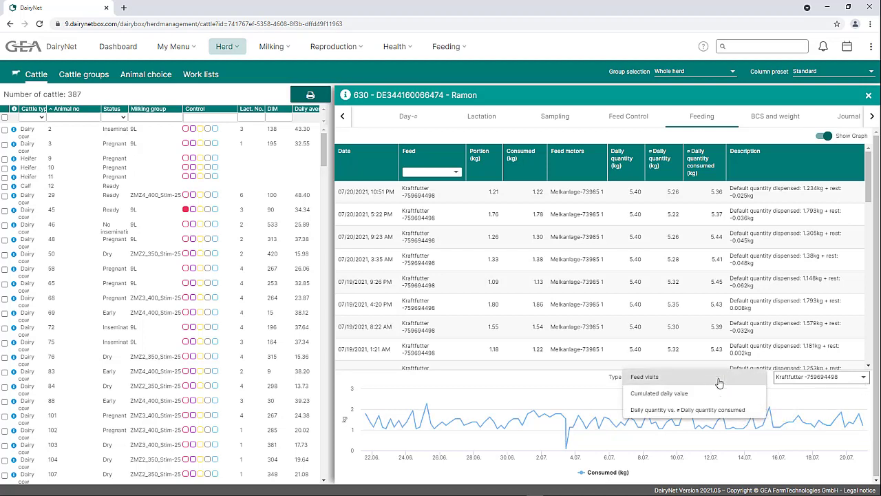
{"action": "left_click", "coordinate": [719, 382]}
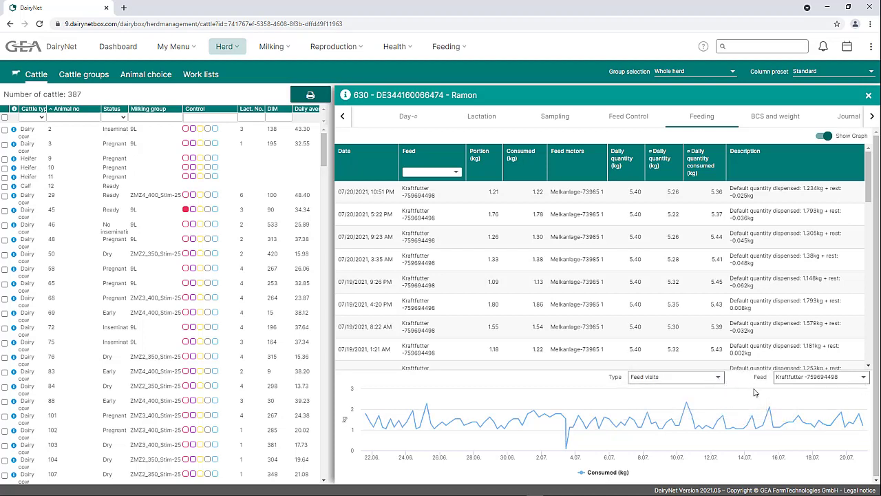
{"action": "mouse_move", "coordinate": [770, 410]}
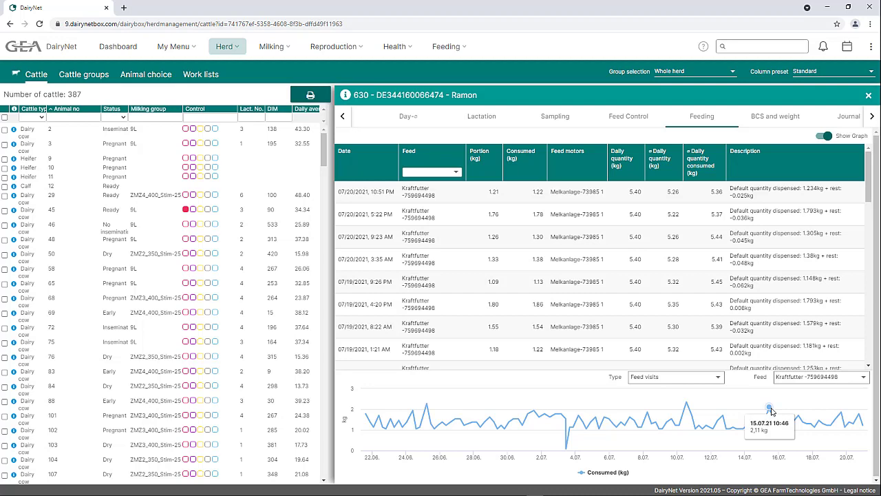
Step: Review the cow's journal and limit it to Reproduction entries by hiding Inventory development and Health
{"action": "left_click", "coordinate": [846, 120]}
{"action": "left_click", "coordinate": [846, 120]}
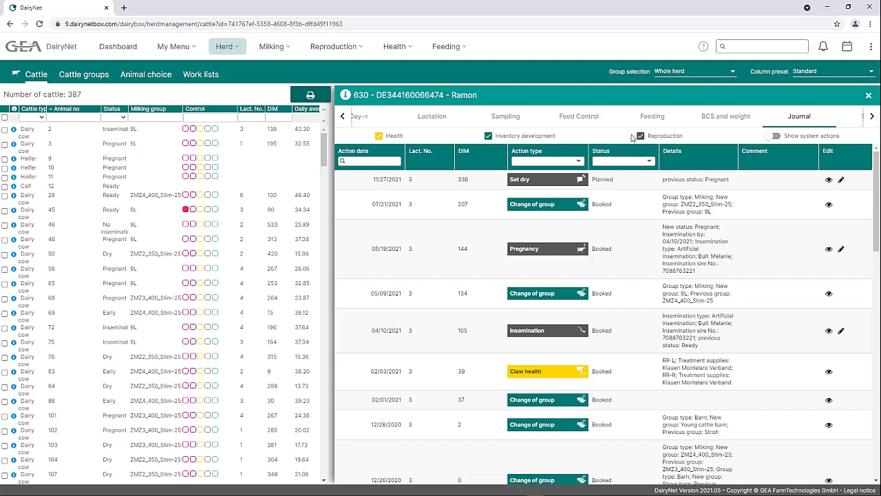
{"action": "left_click", "coordinate": [580, 161]}
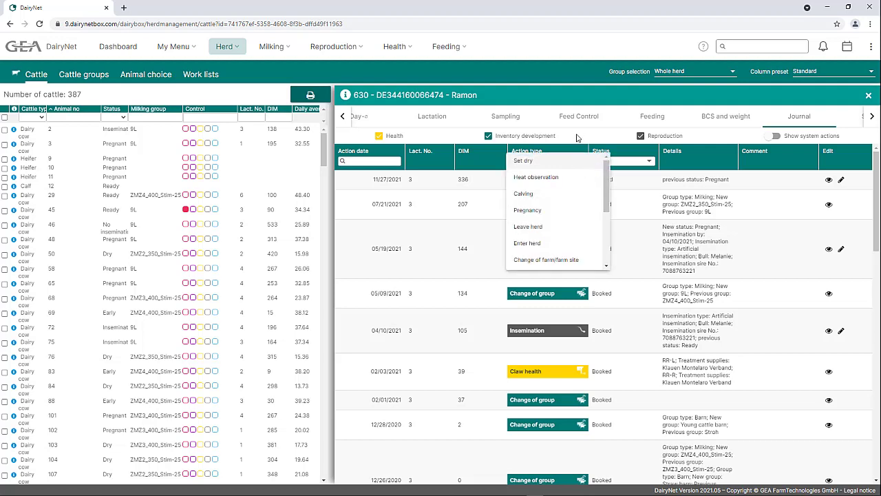
{"action": "left_click", "coordinate": [579, 137]}
{"action": "left_click", "coordinate": [545, 136]}
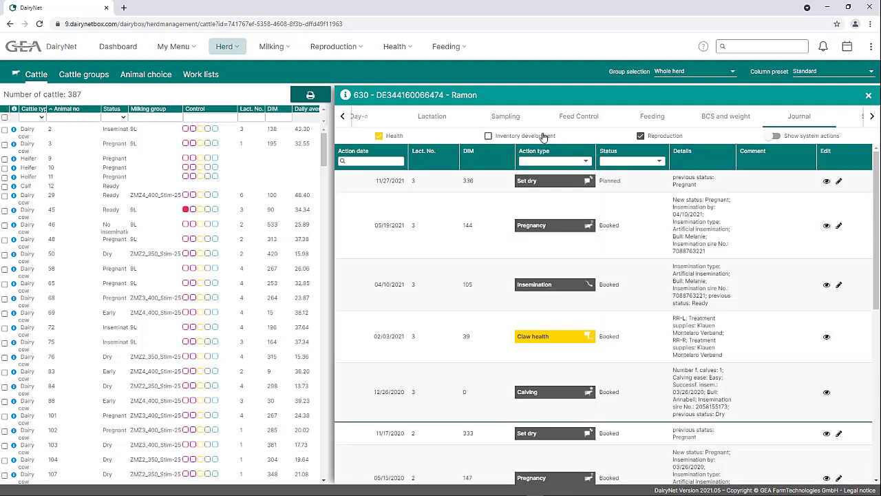
{"action": "left_click", "coordinate": [544, 136]}
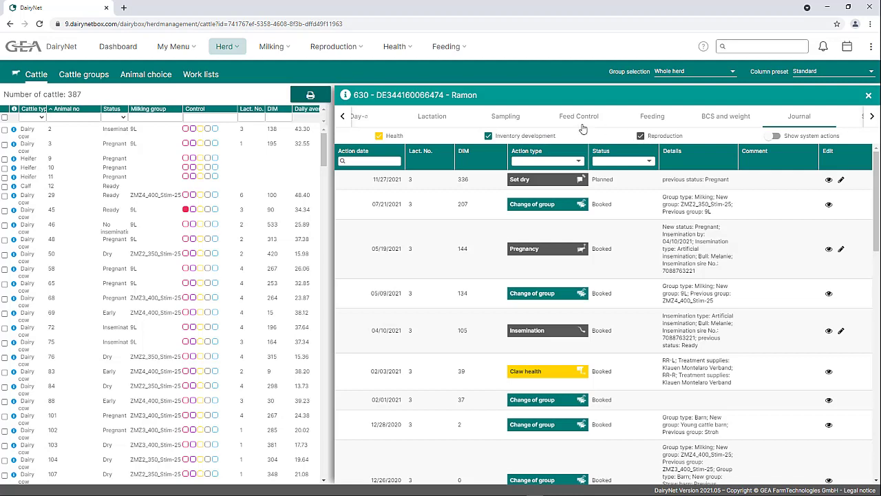
{"action": "left_click", "coordinate": [534, 137]}
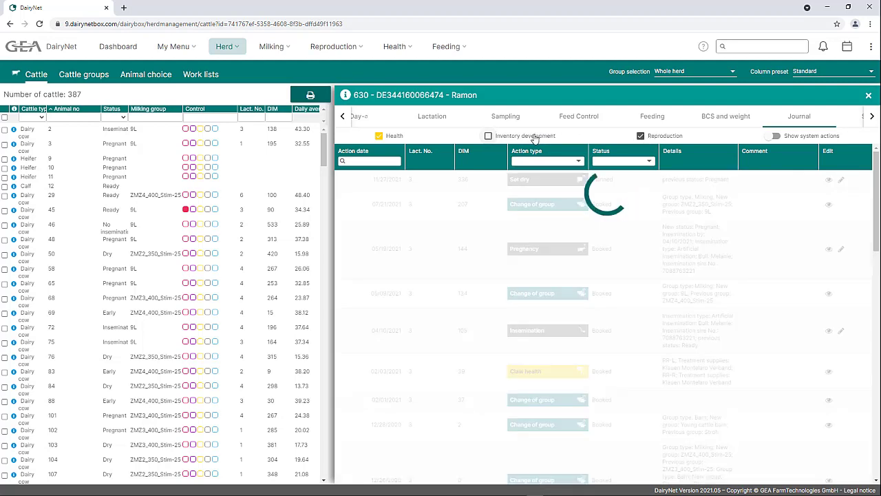
{"action": "left_click", "coordinate": [396, 137]}
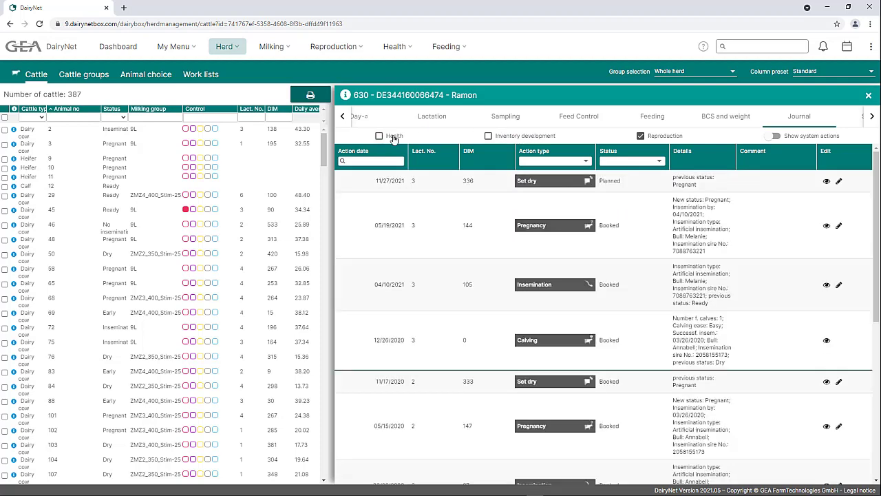
Step: Show and hide the journal's system actions, and check the available Action type and Status filter options
{"action": "left_click", "coordinate": [776, 137]}
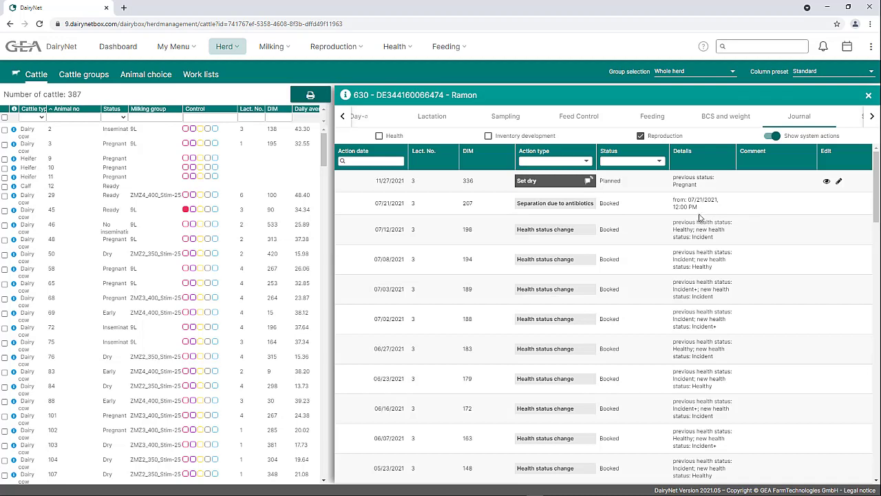
{"action": "left_click", "coordinate": [774, 136]}
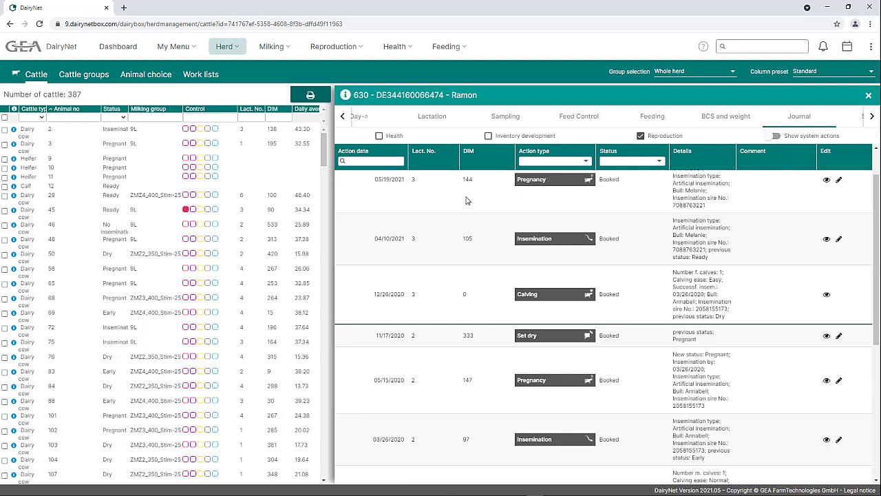
{"action": "scroll", "coordinate": [466, 199], "scroll_direction": "up", "scroll_amount": 1}
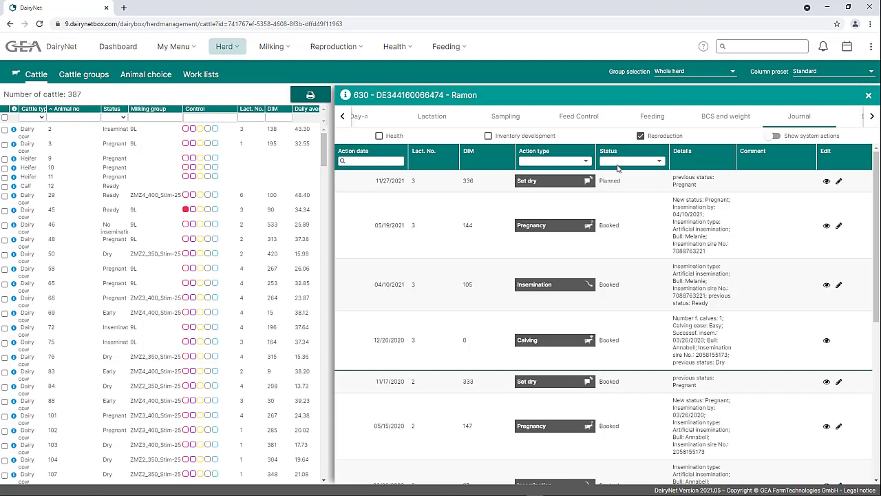
{"action": "left_click", "coordinate": [586, 161]}
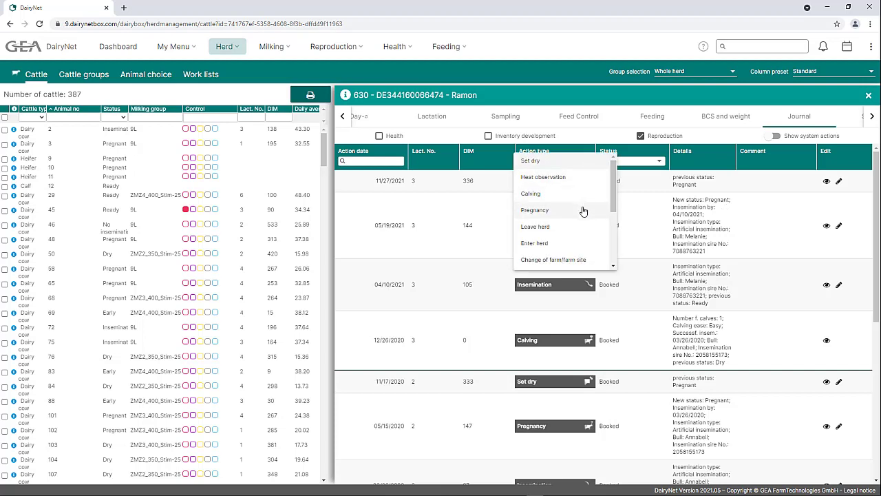
{"action": "left_click", "coordinate": [626, 134]}
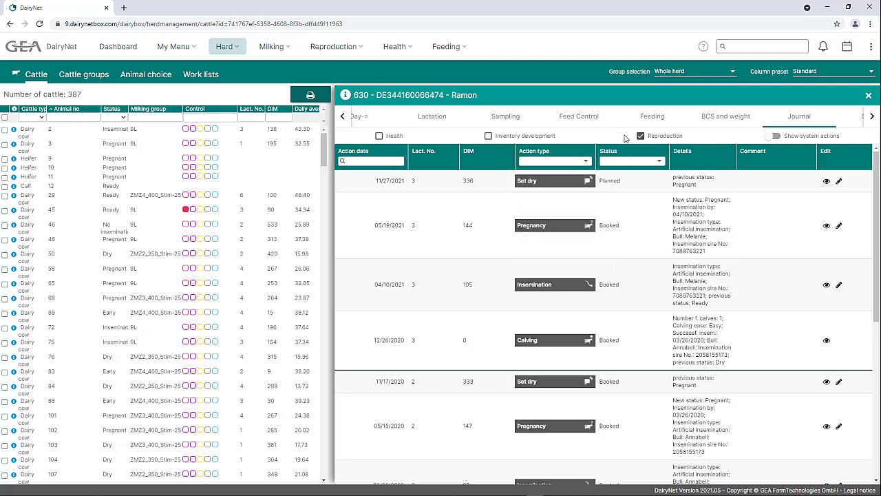
{"action": "left_click", "coordinate": [659, 161]}
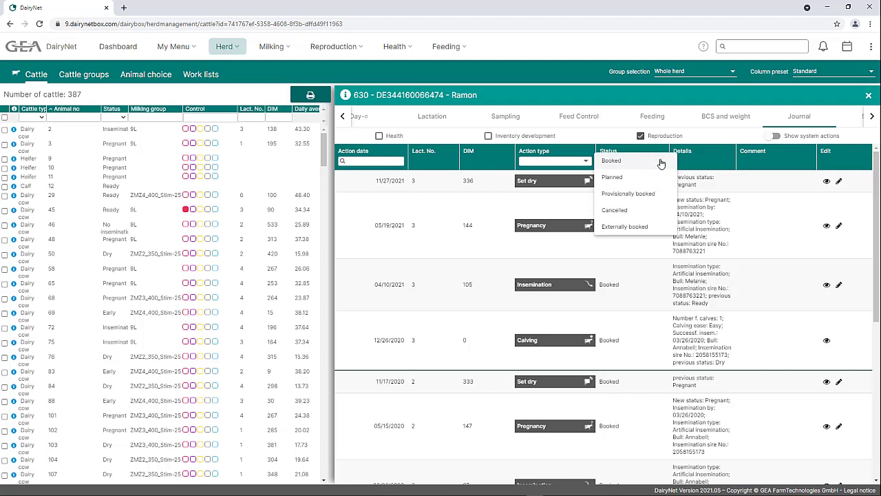
{"action": "left_click", "coordinate": [842, 160]}
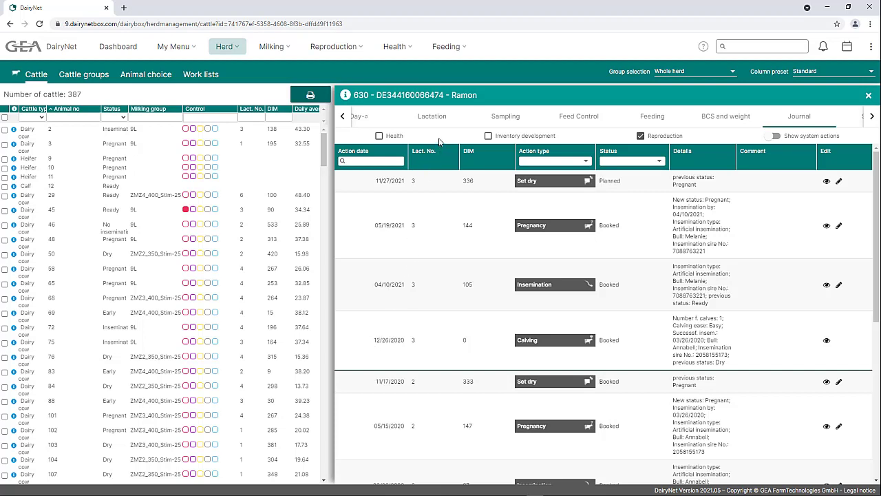
Step: Examine the cow's sorting records and the 19. Jul attendance in the chart, and open the cow's attentions
{"action": "left_click", "coordinate": [873, 118]}
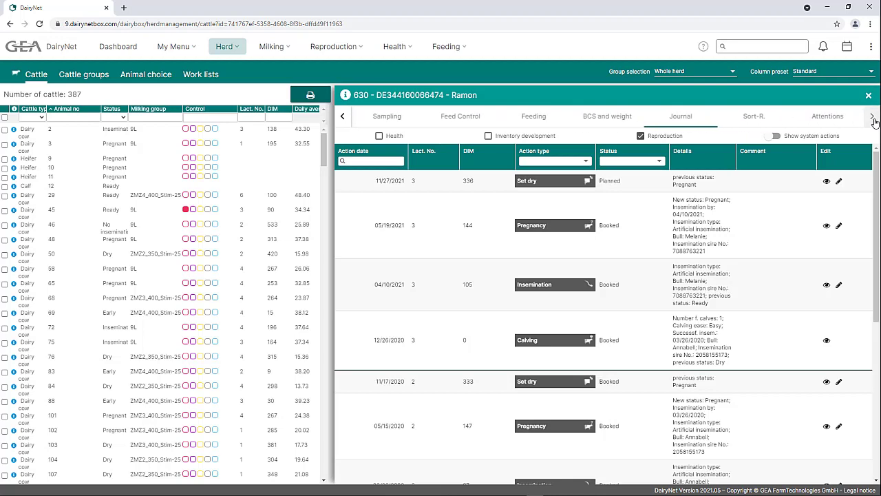
{"action": "left_click", "coordinate": [753, 116]}
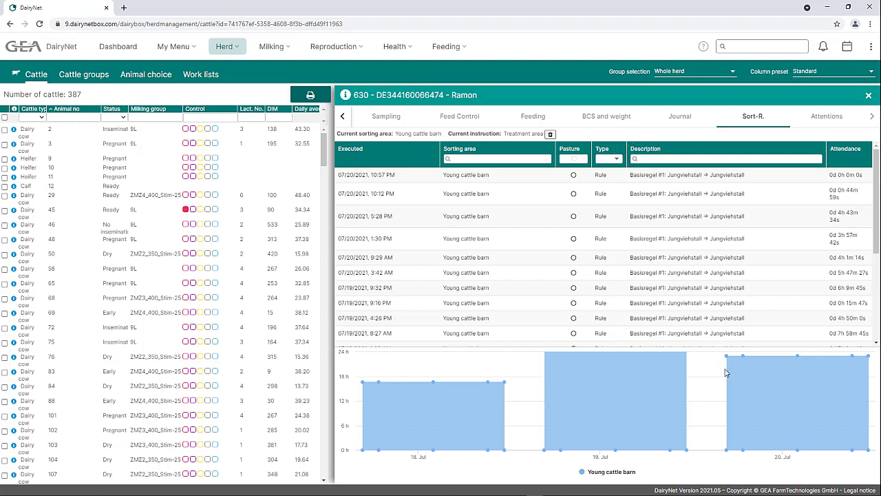
{"action": "mouse_move", "coordinate": [714, 376]}
{"action": "mouse_move", "coordinate": [653, 427]}
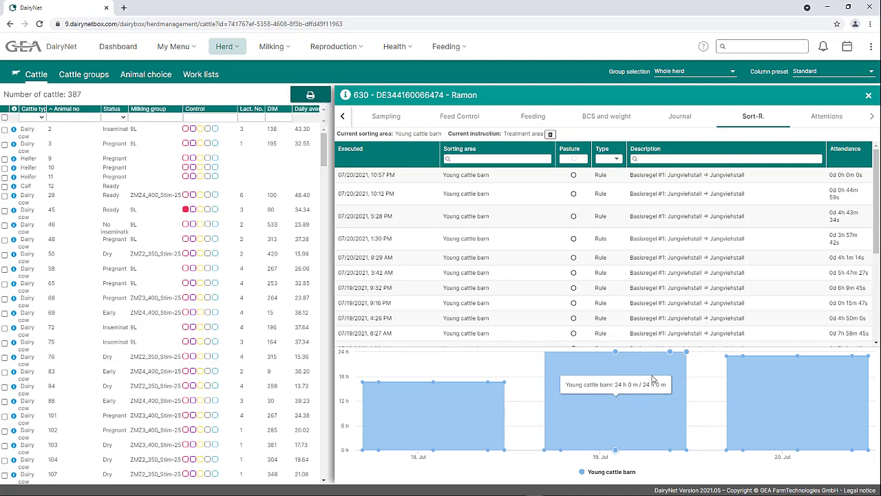
{"action": "left_click", "coordinate": [827, 117]}
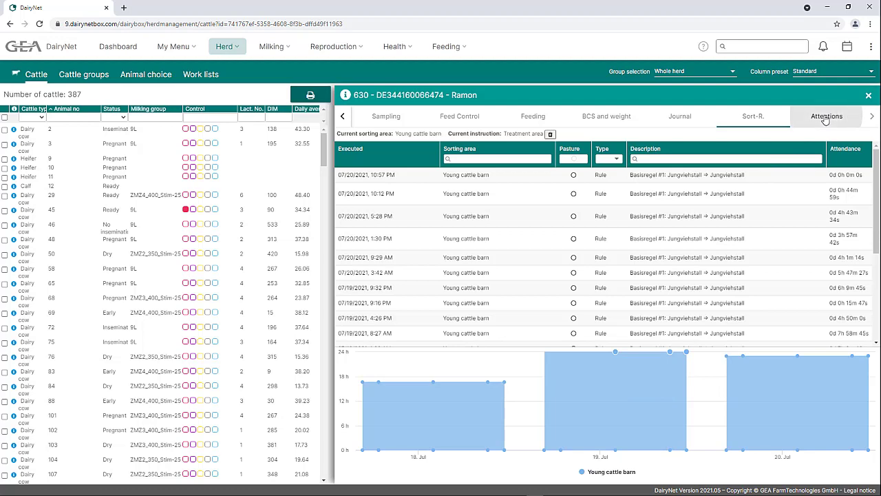